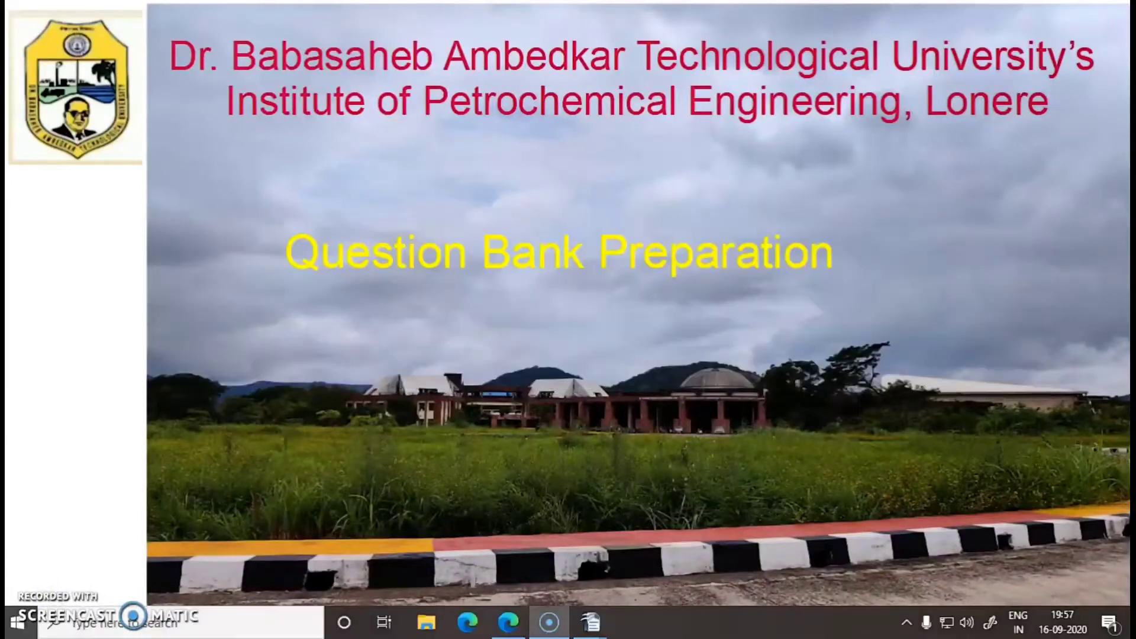
- Switch to the Extc_Diploma Writer document holding the Id 1 question table
{"action": "key", "text": "alt+Tab"}
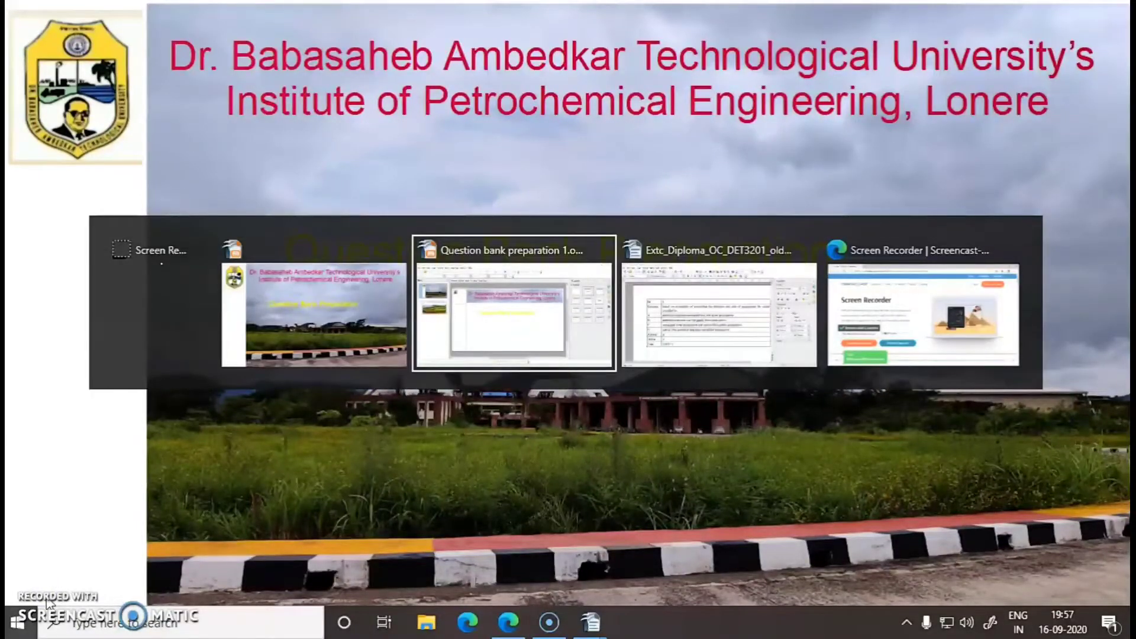
{"action": "key", "text": "alt+Tab"}
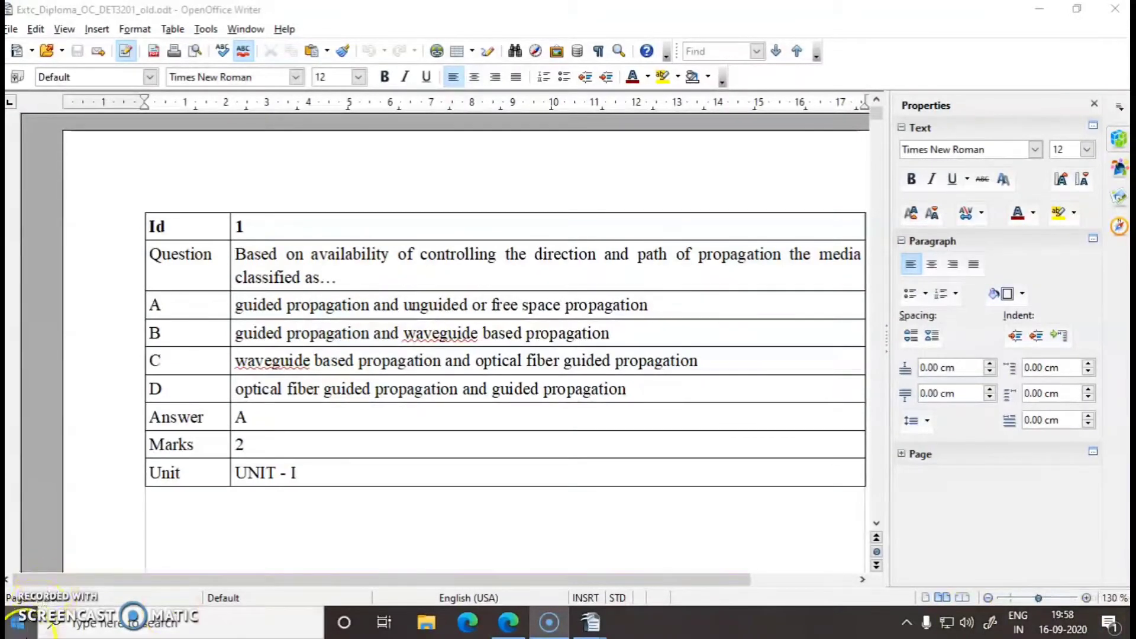
- Launch Snipping Tool from the Start menu's Windows Accessories group
{"action": "left_click", "coordinate": [21, 632]}
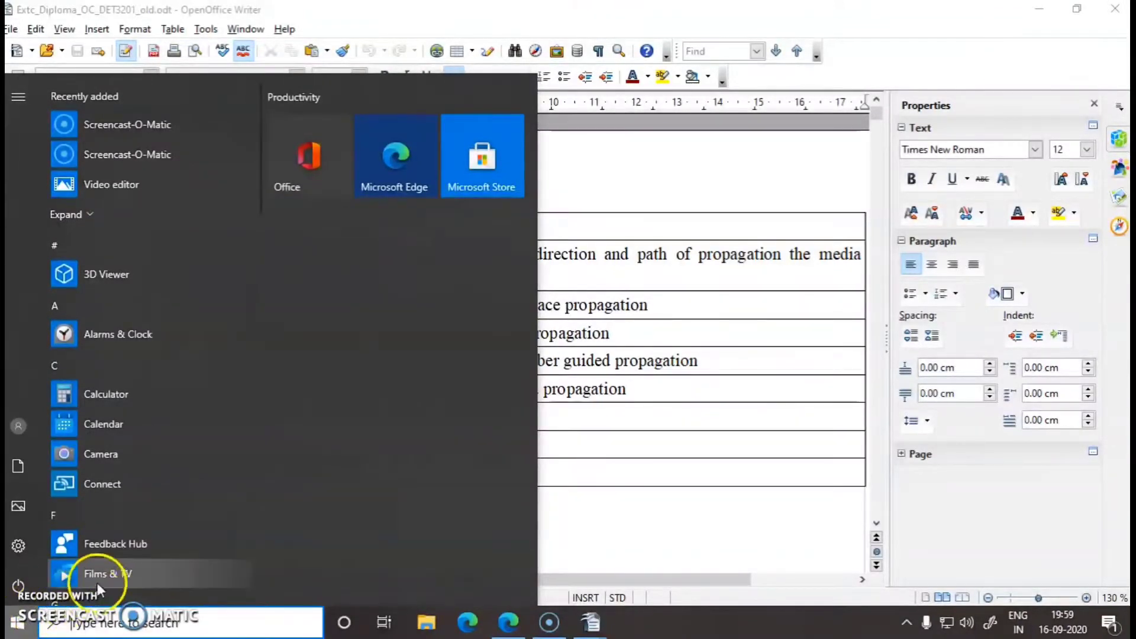
{"action": "scroll", "coordinate": [130, 213], "scroll_direction": "down", "scroll_amount": 3}
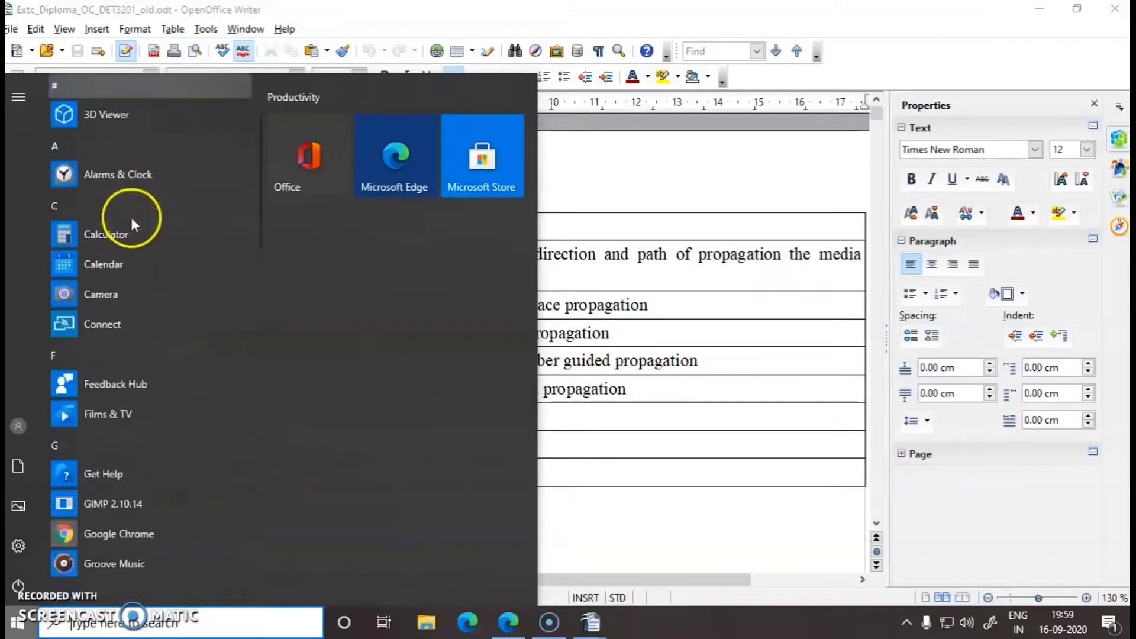
{"action": "scroll", "coordinate": [130, 218], "scroll_direction": "down", "scroll_amount": 3}
{"action": "scroll", "coordinate": [130, 218], "scroll_direction": "down", "scroll_amount": 3}
{"action": "scroll", "coordinate": [130, 219], "scroll_direction": "down", "scroll_amount": 3}
{"action": "scroll", "coordinate": [131, 219], "scroll_direction": "down", "scroll_amount": 2}
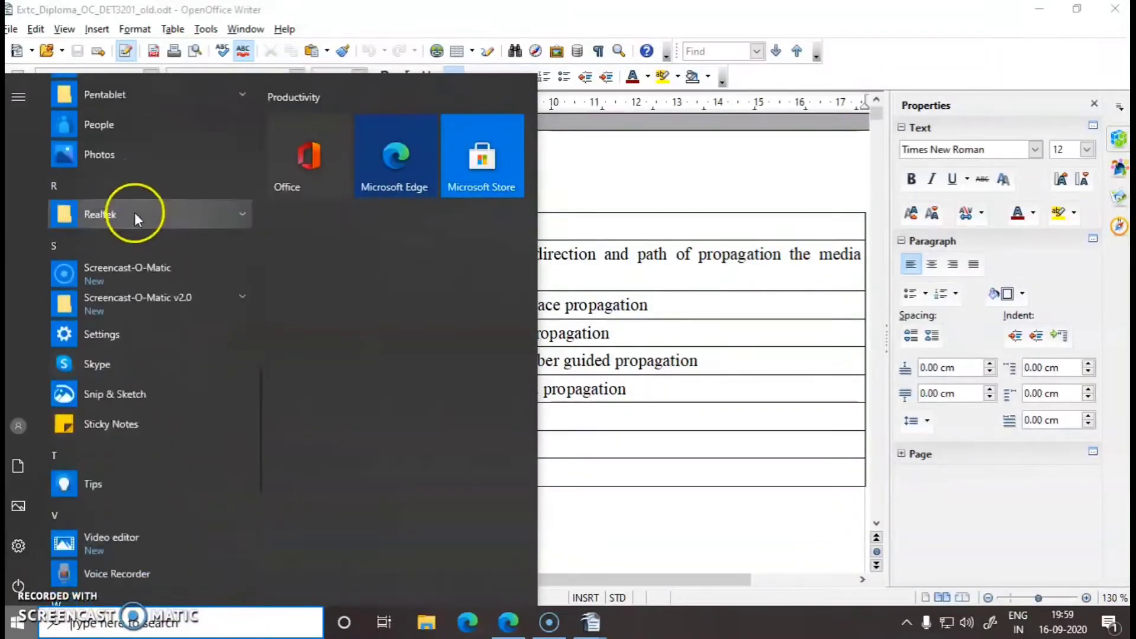
{"action": "scroll", "coordinate": [134, 212], "scroll_direction": "down", "scroll_amount": 1}
{"action": "scroll", "coordinate": [137, 213], "scroll_direction": "down", "scroll_amount": 5}
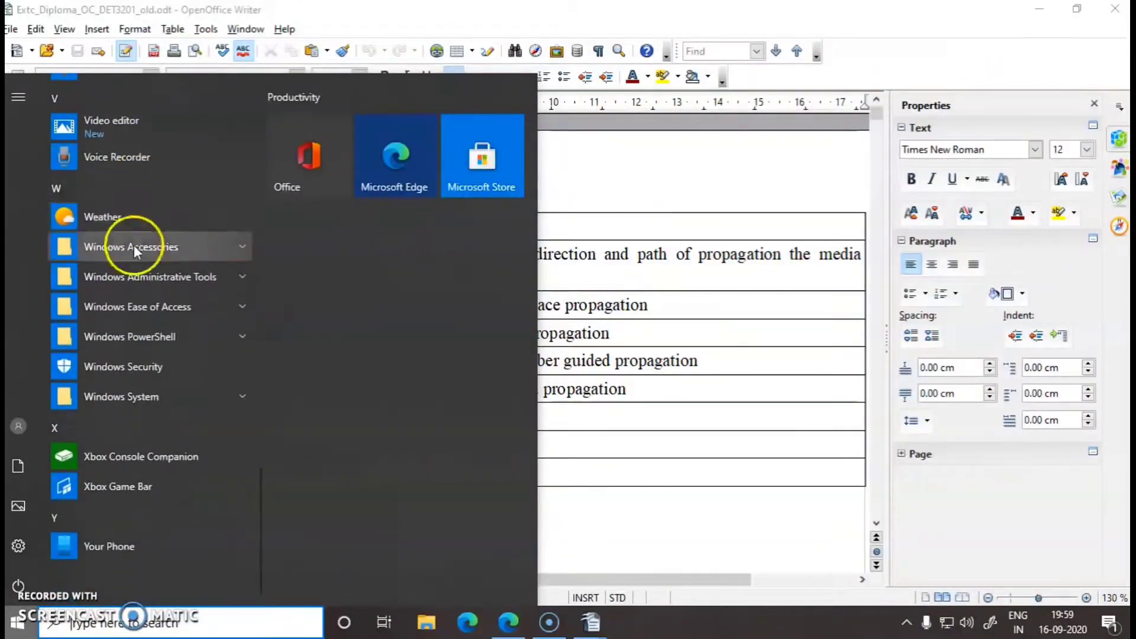
{"action": "left_click", "coordinate": [242, 250]}
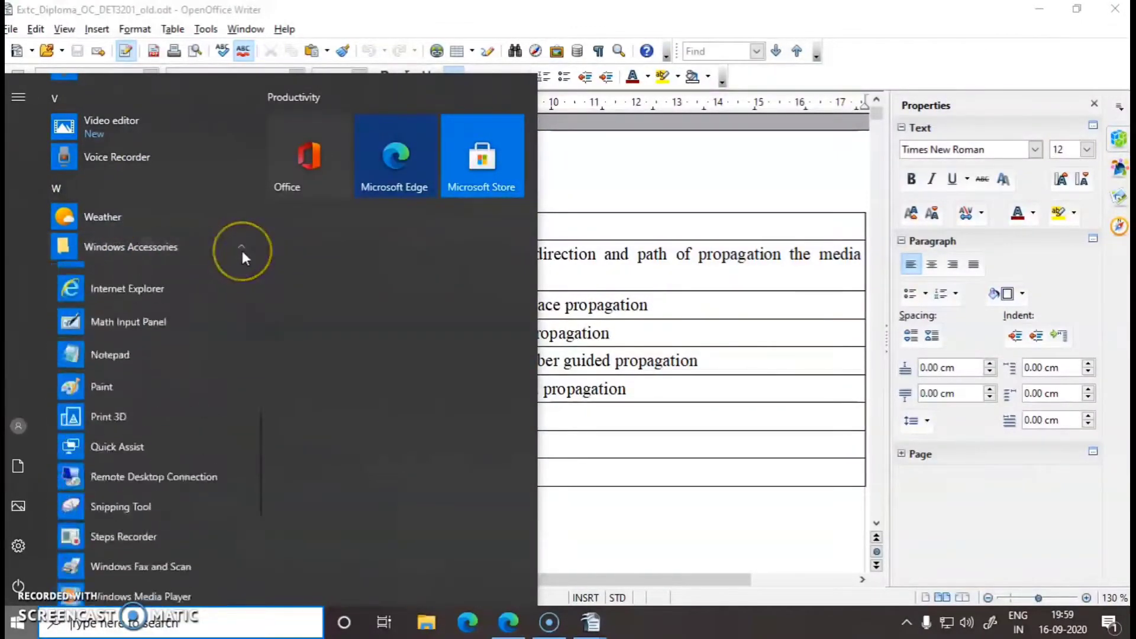
{"action": "left_click", "coordinate": [190, 347]}
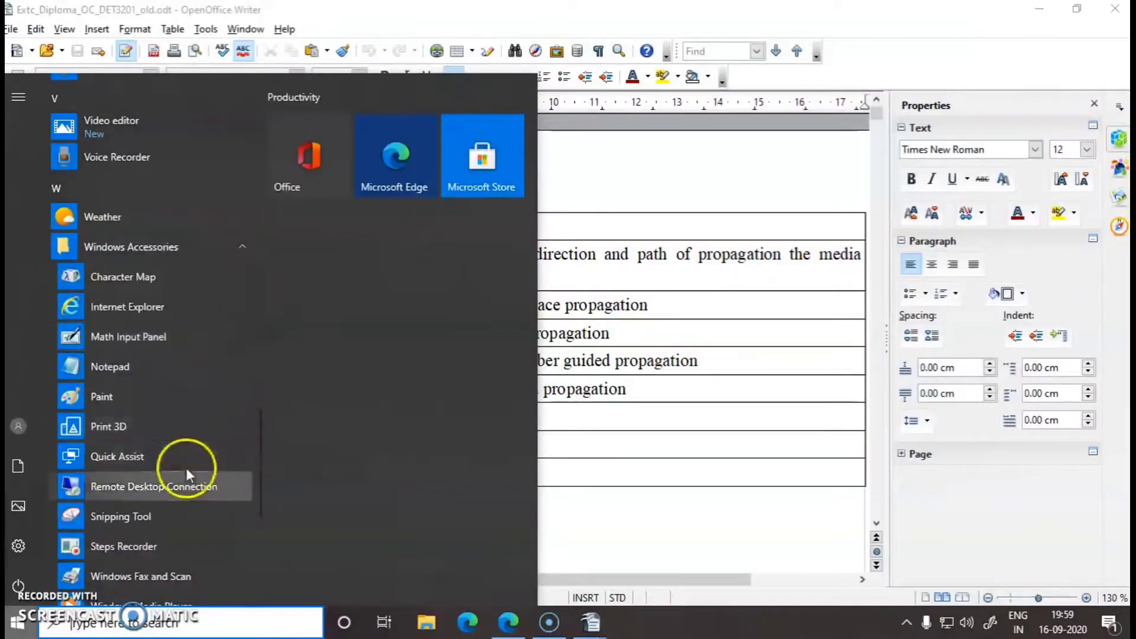
{"action": "scroll", "coordinate": [186, 492], "scroll_direction": "down", "scroll_amount": 2}
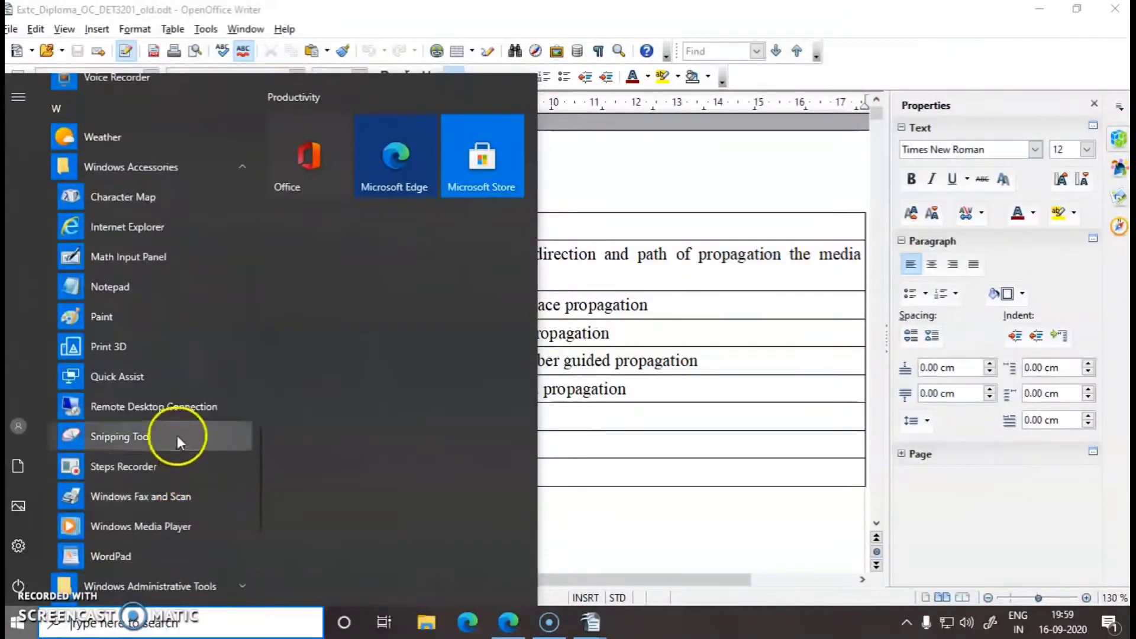
{"action": "left_click", "coordinate": [214, 437]}
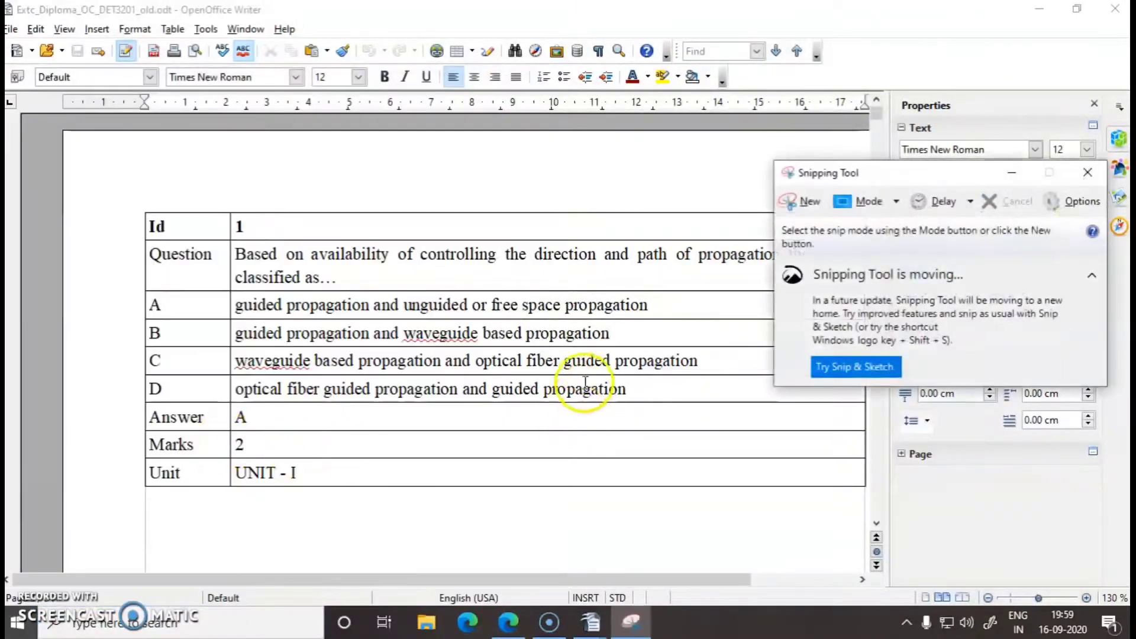
- Move the Snipping Tool window off the question table and start a new snip
{"action": "left_click", "coordinate": [808, 203]}
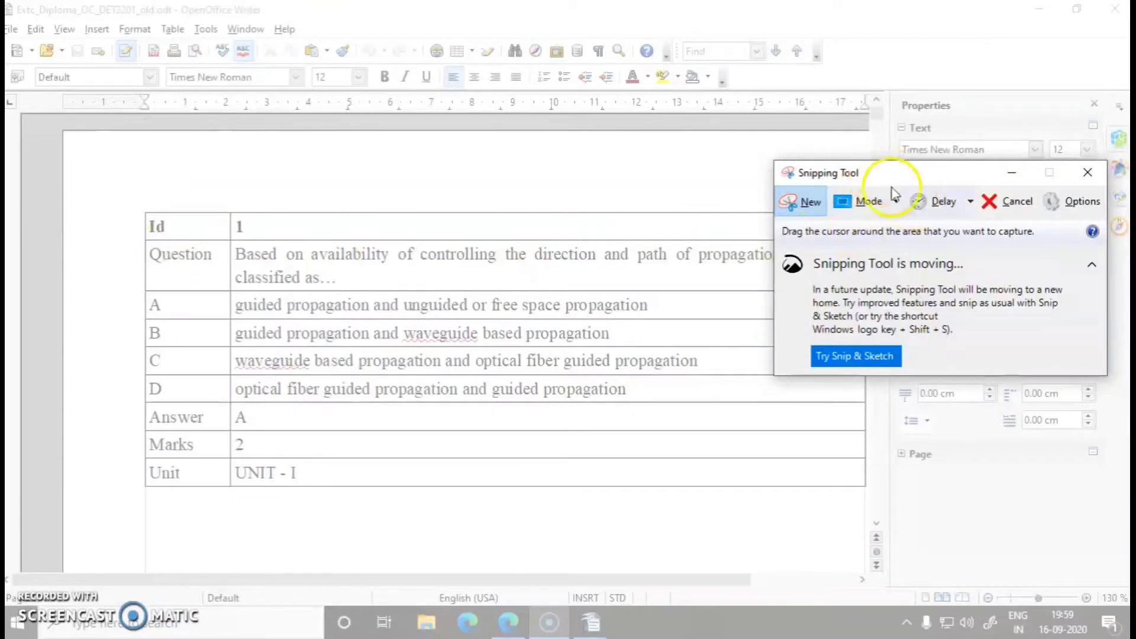
{"action": "mouse_move", "coordinate": [917, 175]}
{"action": "left_mouse_down"}
{"action": "mouse_move", "coordinate": [905, 48]}
{"action": "mouse_move", "coordinate": [997, 414]}
{"action": "mouse_move", "coordinate": [956, 447]}
{"action": "mouse_move", "coordinate": [735, 198]}
{"action": "mouse_move", "coordinate": [657, 3]}
{"action": "mouse_move", "coordinate": [571, 3]}
{"action": "mouse_move", "coordinate": [990, 4]}
{"action": "mouse_move", "coordinate": [974, 4]}
{"action": "left_mouse_up"}
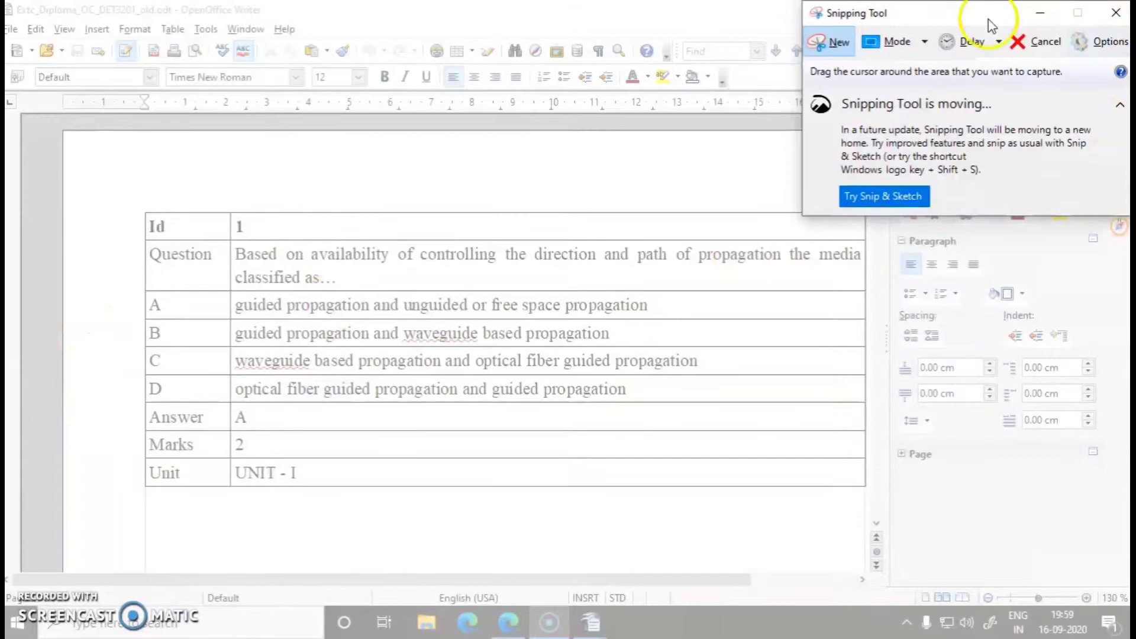
{"action": "key", "text": "ctrl+n"}
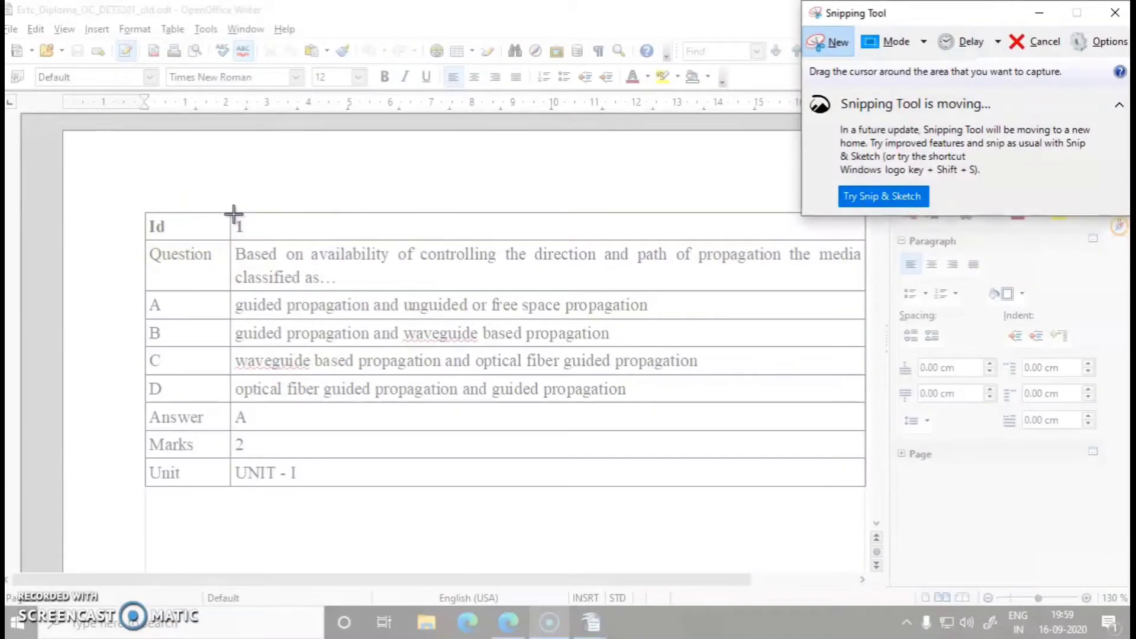
- Snip a rectangle from the table's left edge covering the Question row through option D
{"action": "left_click", "coordinate": [232, 235]}
{"action": "mouse_move", "coordinate": [232, 237]}
{"action": "left_mouse_down"}
{"action": "mouse_move", "coordinate": [323, 413]}
{"action": "mouse_move", "coordinate": [887, 416]}
{"action": "mouse_move", "coordinate": [859, 420]}
{"action": "mouse_move", "coordinate": [861, 406]}
{"action": "left_mouse_up"}
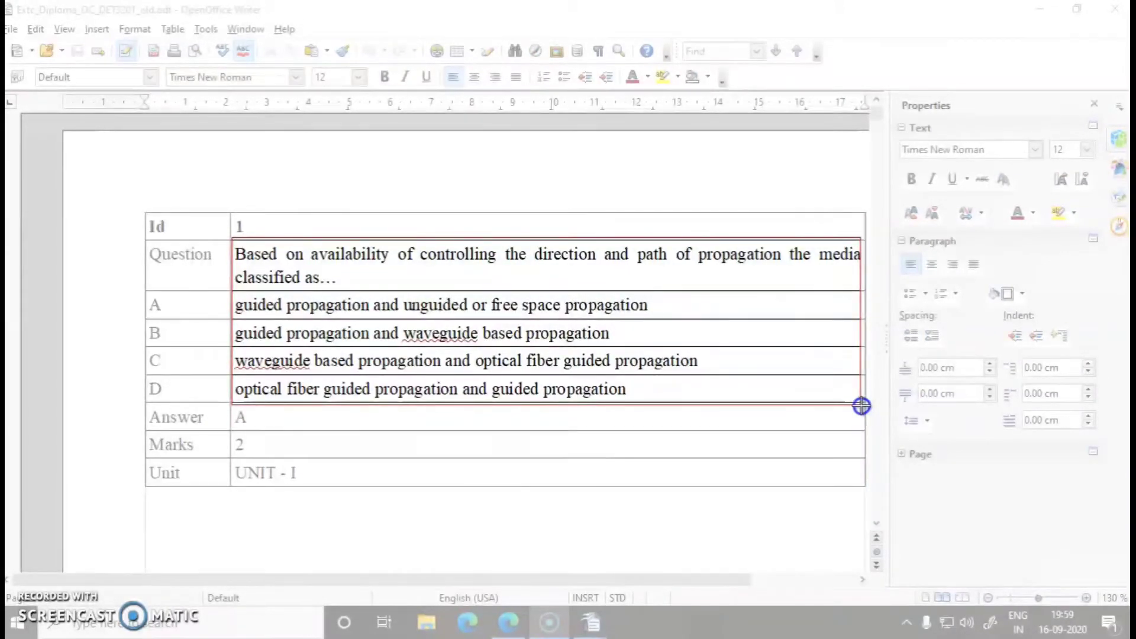
{"action": "mouse_move", "coordinate": [861, 406]}
{"action": "left_mouse_down"}
{"action": "mouse_move", "coordinate": [266, 261]}
{"action": "mouse_move", "coordinate": [232, 236]}
{"action": "left_mouse_up"}
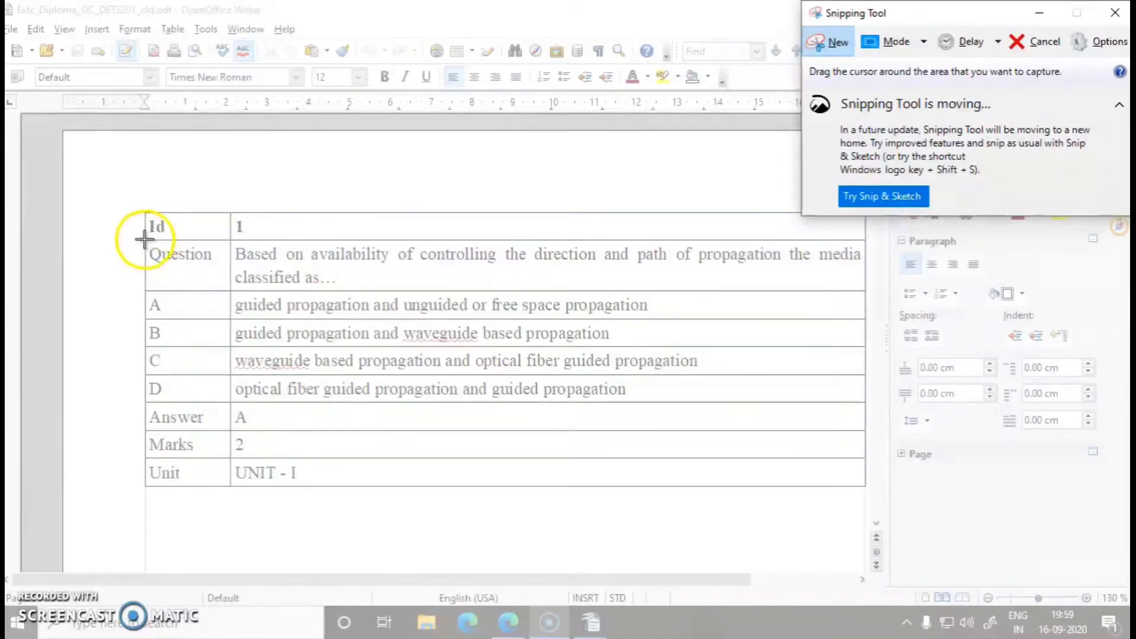
{"action": "left_click_drag", "start_coordinate": [143, 238], "coordinate": [362, 406]}
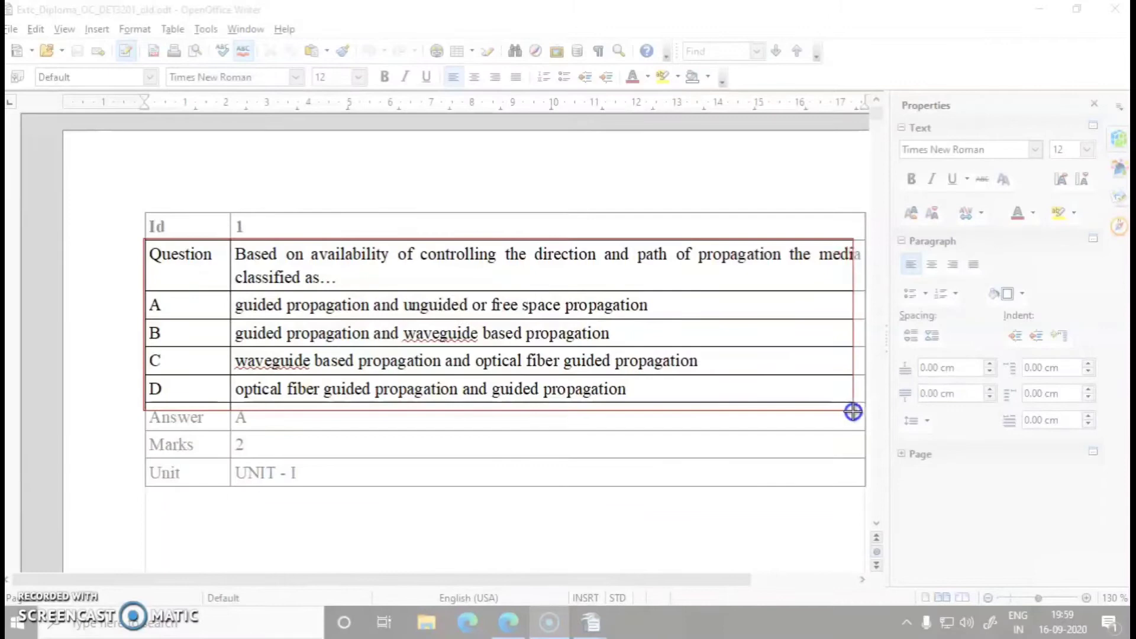
{"action": "mouse_move", "coordinate": [362, 406]}
{"action": "left_mouse_down"}
{"action": "mouse_move", "coordinate": [867, 412]}
{"action": "mouse_move", "coordinate": [862, 403]}
{"action": "left_mouse_up"}
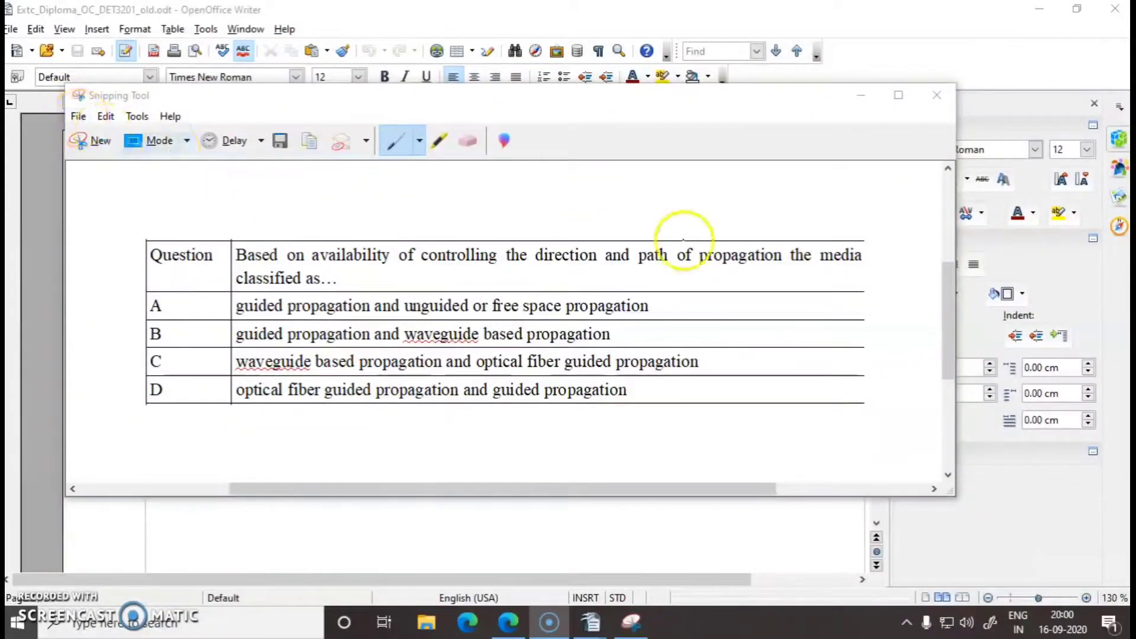
- Open Save As for the snip and keep PNG as the image format
{"action": "left_click", "coordinate": [79, 117]}
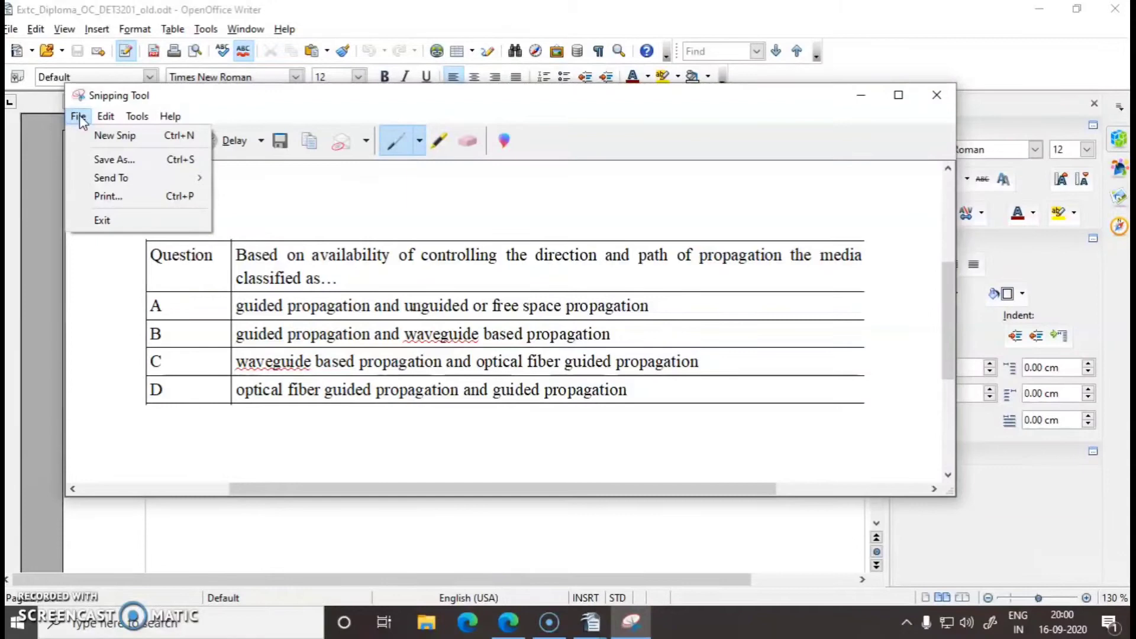
{"action": "left_click", "coordinate": [112, 159]}
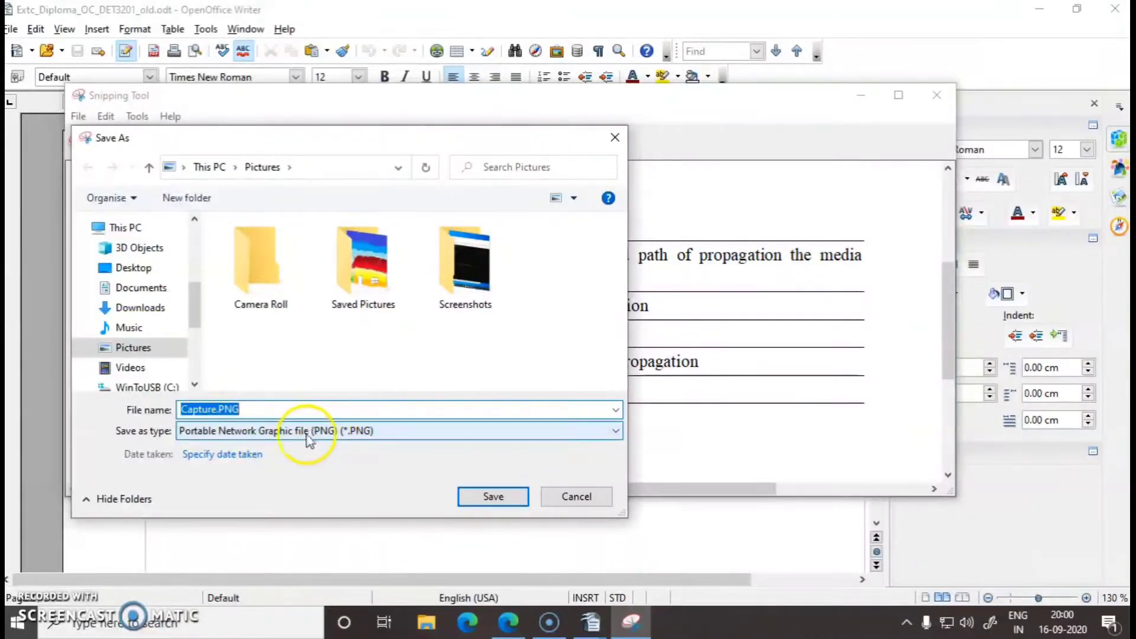
{"action": "left_click", "coordinate": [362, 435]}
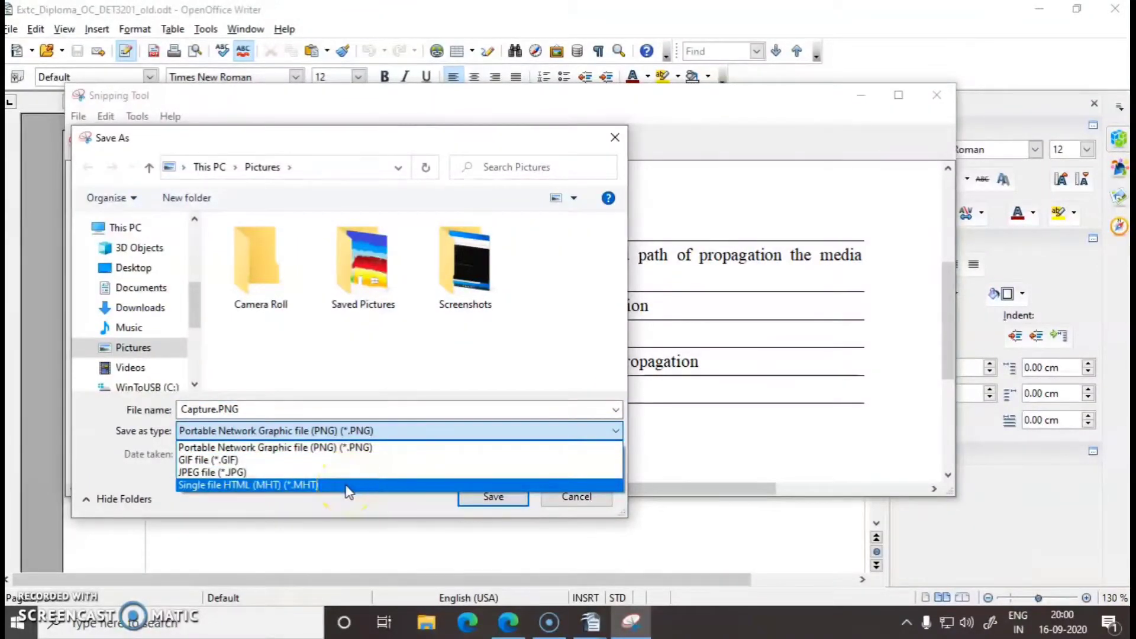
{"action": "left_click_drag", "start_coordinate": [348, 491], "coordinate": [304, 474]}
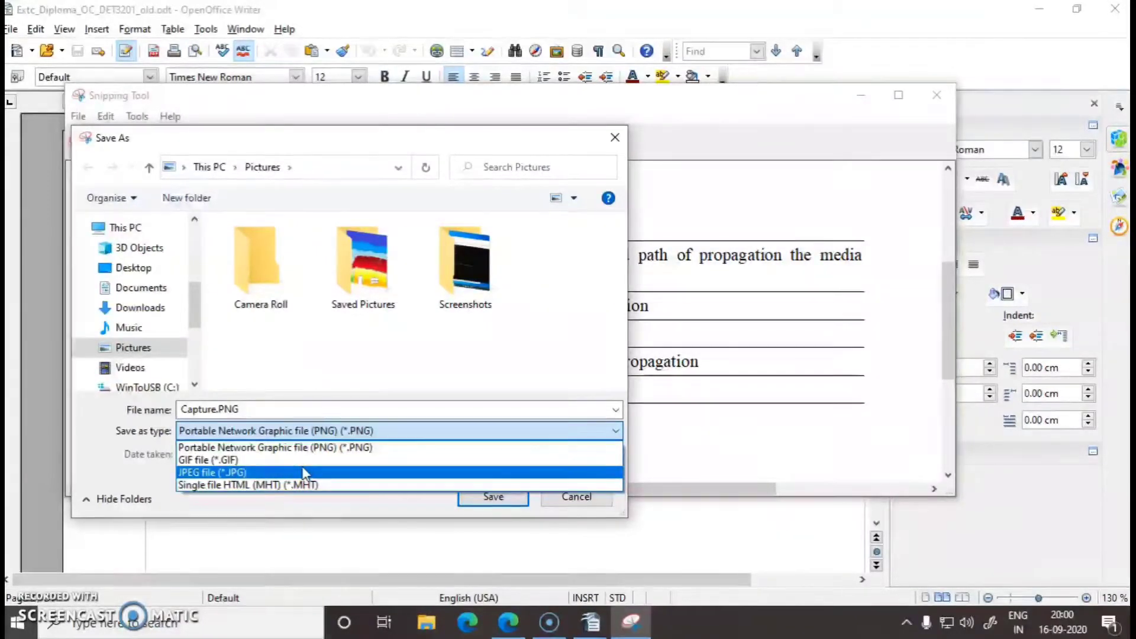
{"action": "left_click_drag", "start_coordinate": [305, 474], "coordinate": [318, 454]}
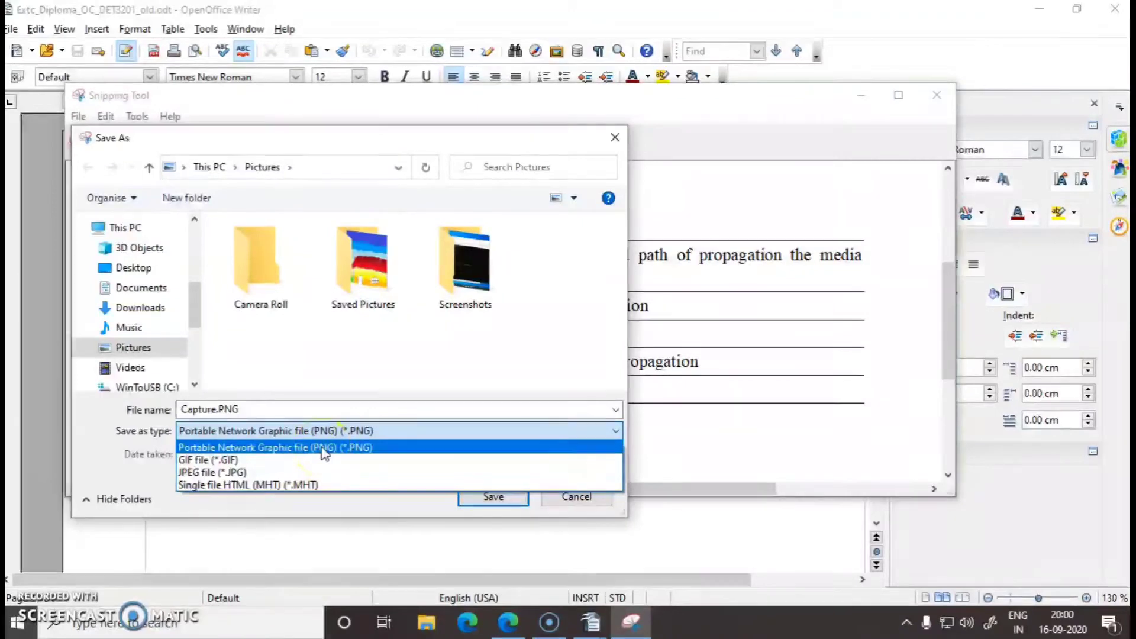
{"action": "left_click", "coordinate": [324, 454]}
- Name the file 1 and save it in the Desktop mockpaper folder
{"action": "left_click", "coordinate": [225, 410]}
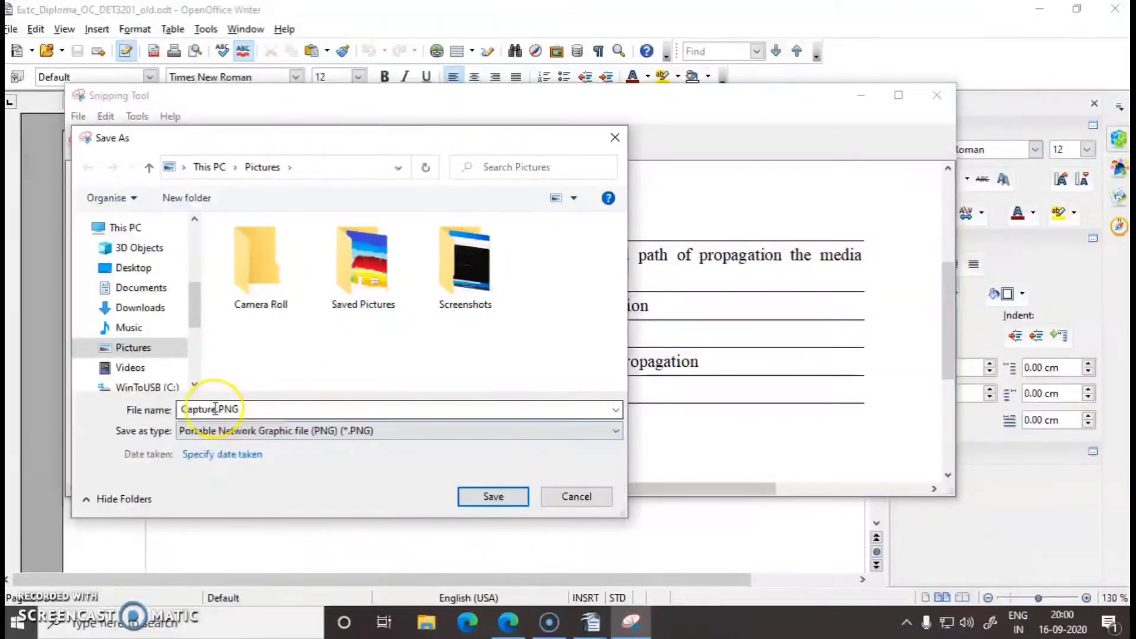
{"action": "mouse_move", "coordinate": [216, 410]}
{"action": "left_mouse_down"}
{"action": "mouse_move", "coordinate": [178, 409]}
{"action": "mouse_move", "coordinate": [217, 409]}
{"action": "left_mouse_up"}
{"action": "left_click", "coordinate": [179, 409]}
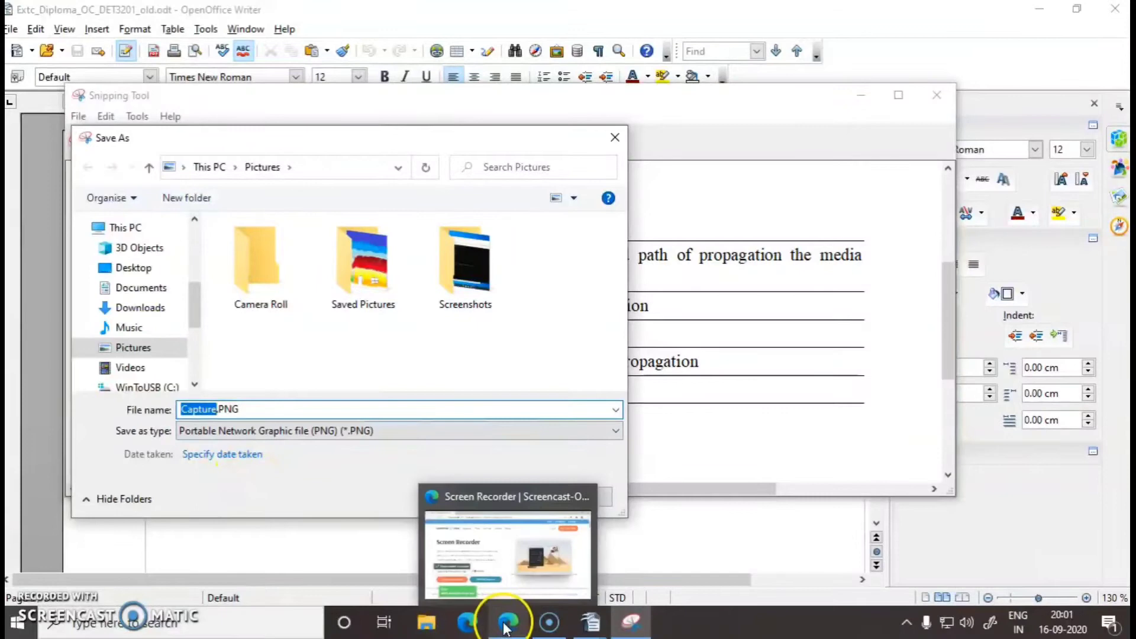
{"action": "type", "text": "1"}
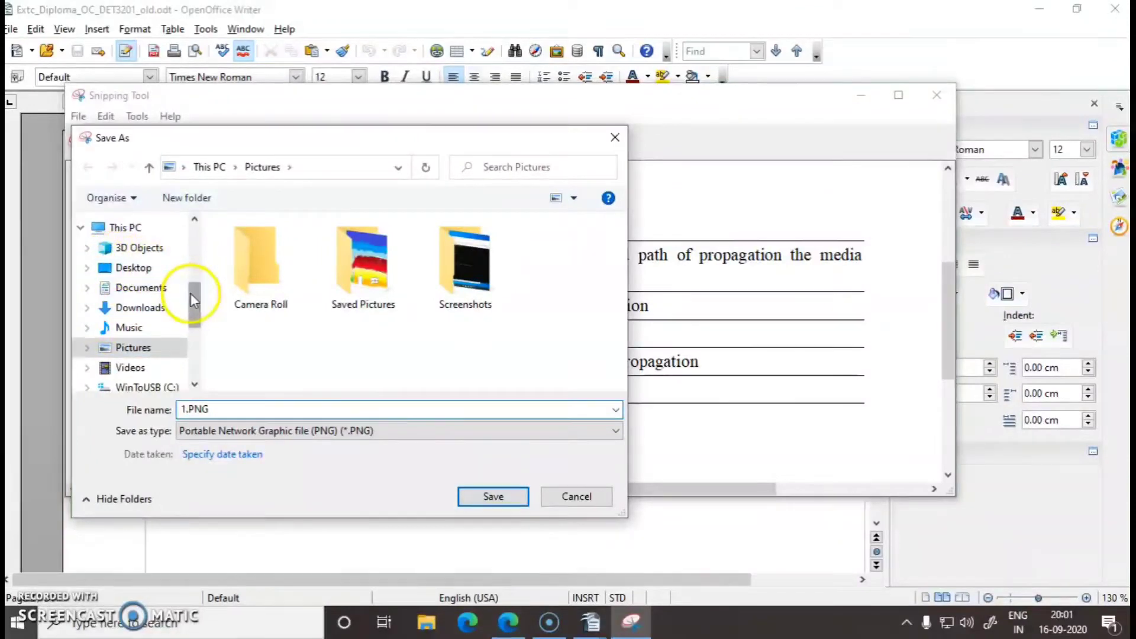
{"action": "mouse_move", "coordinate": [196, 301]}
{"action": "left_mouse_down"}
{"action": "mouse_move", "coordinate": [196, 311]}
{"action": "mouse_move", "coordinate": [187, 283]}
{"action": "left_mouse_up"}
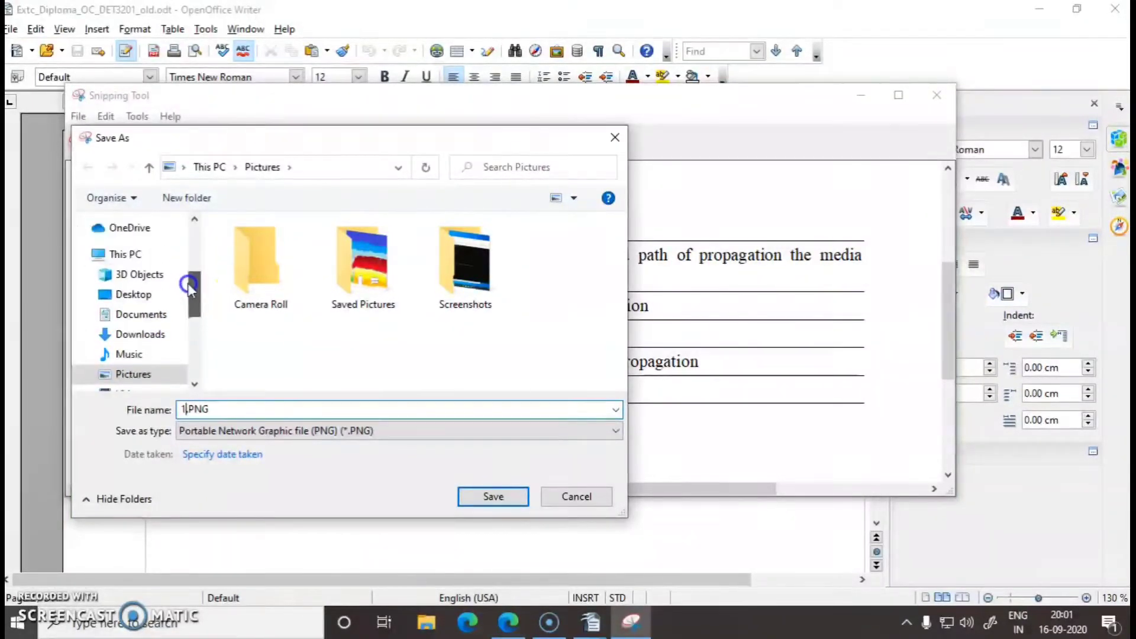
{"action": "left_click", "coordinate": [141, 299]}
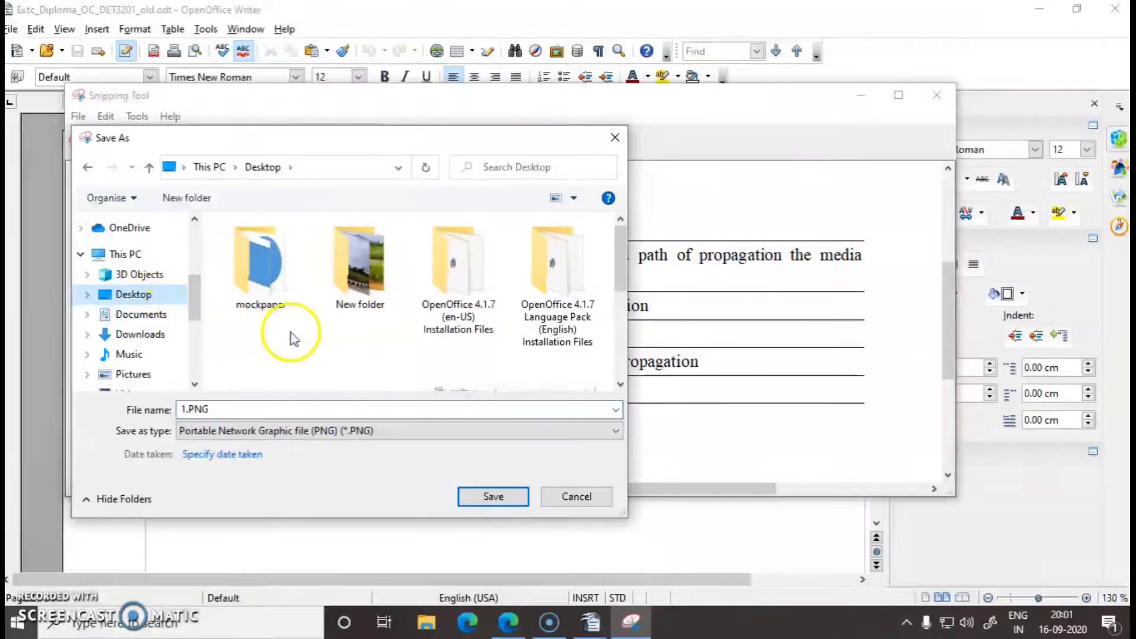
{"action": "left_click", "coordinate": [274, 305]}
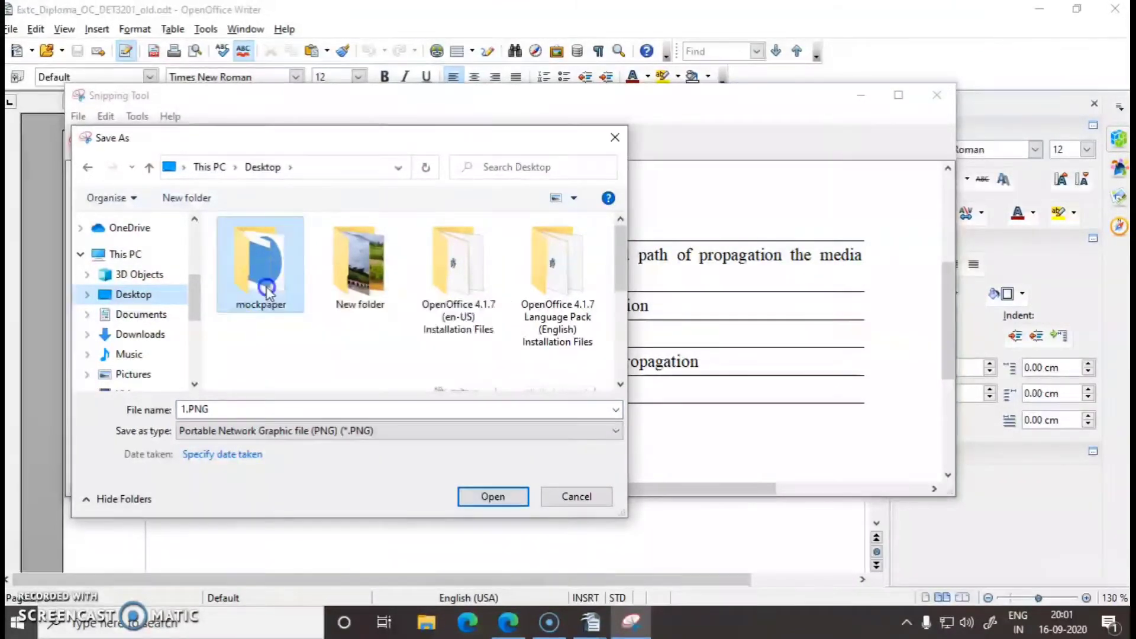
{"action": "double_click", "coordinate": [268, 290]}
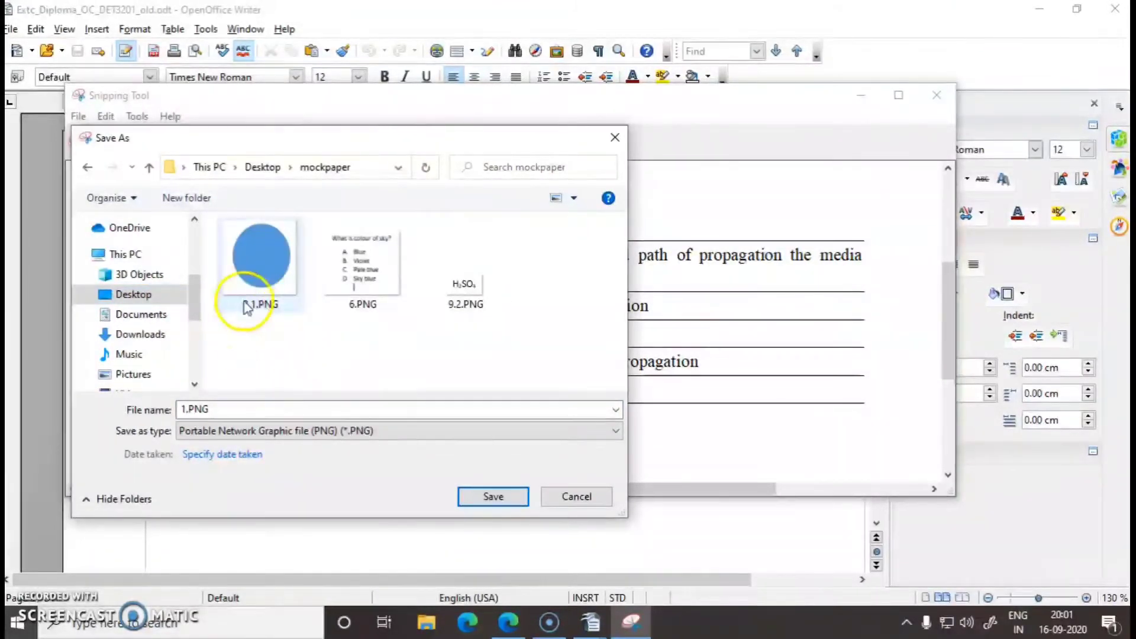
{"action": "left_click", "coordinate": [191, 410]}
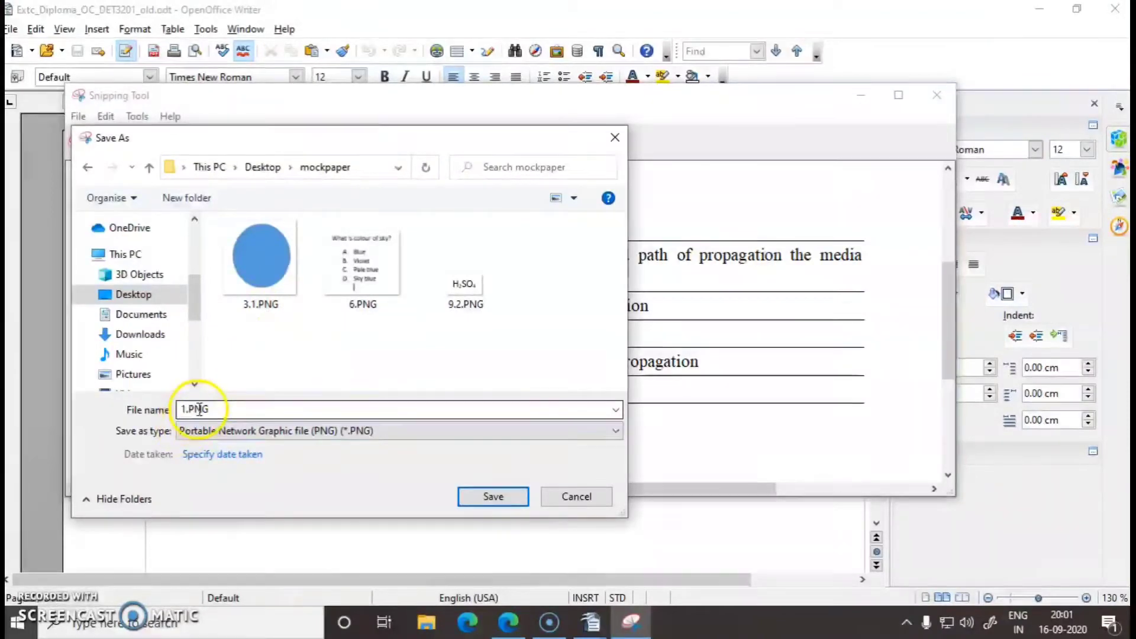
{"action": "left_click", "coordinate": [471, 498]}
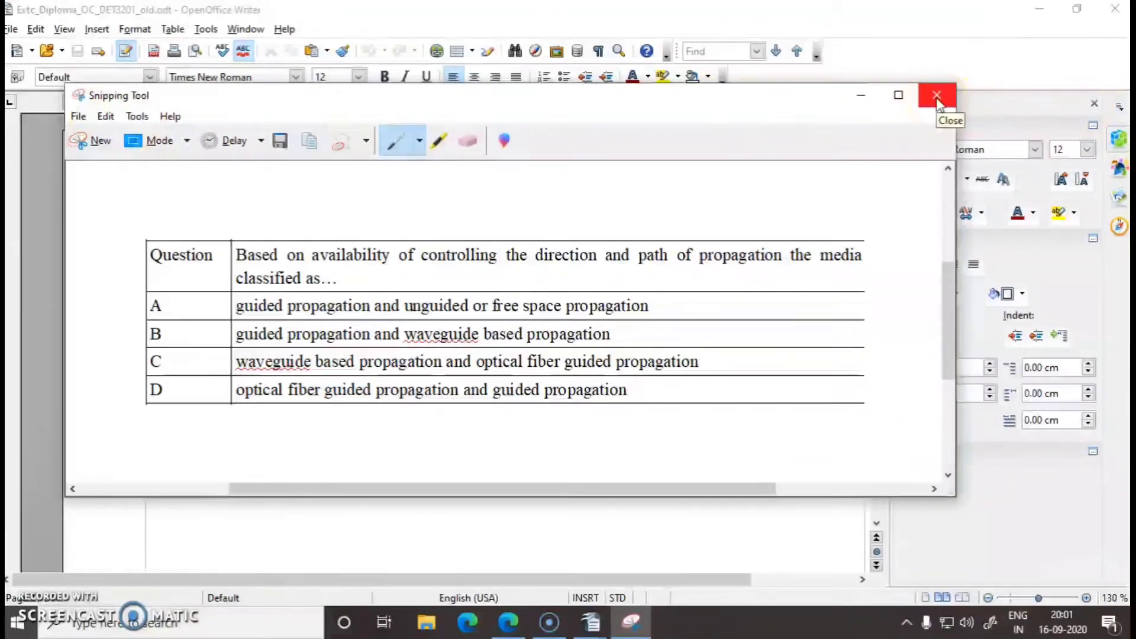
- Close Snipping Tool and scroll Writer down to the Id 2 optical fiber question table
{"action": "left_click", "coordinate": [937, 97]}
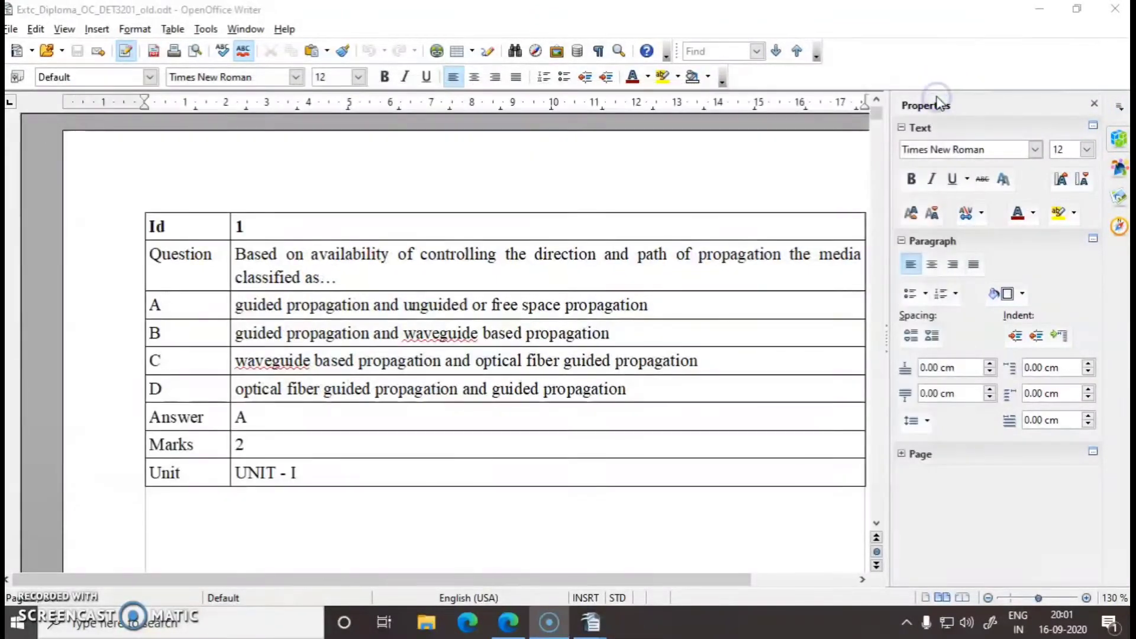
{"action": "scroll", "coordinate": [835, 283], "scroll_direction": "down", "scroll_amount": 1}
{"action": "scroll", "coordinate": [834, 284], "scroll_direction": "down", "scroll_amount": 3}
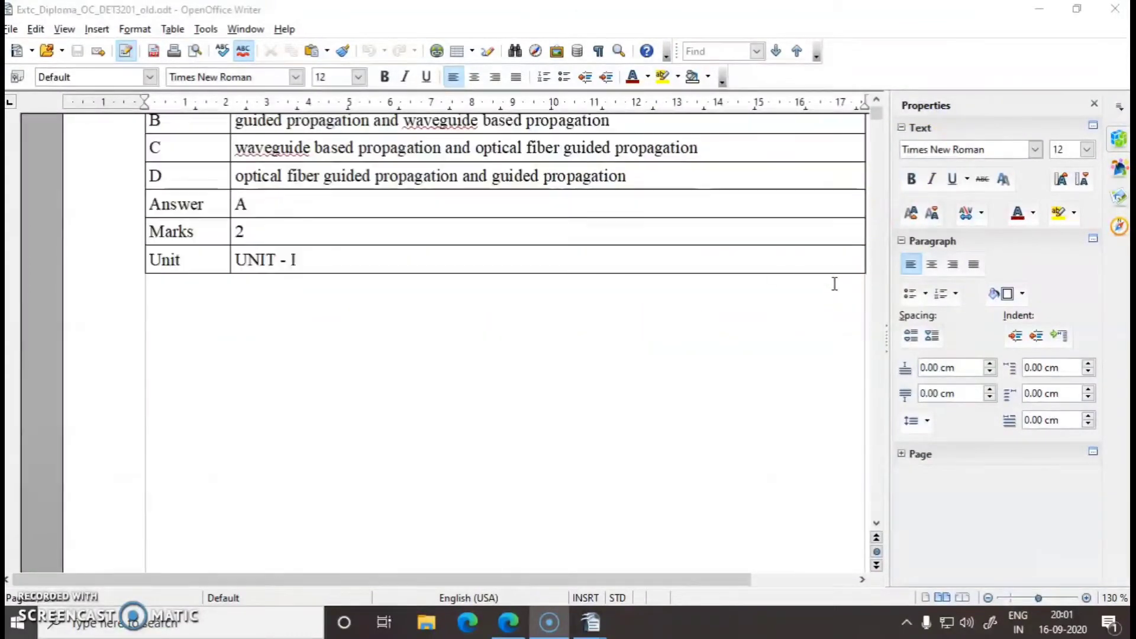
{"action": "scroll", "coordinate": [834, 283], "scroll_direction": "down", "scroll_amount": 3}
{"action": "scroll", "coordinate": [834, 284], "scroll_direction": "down", "scroll_amount": 3}
{"action": "scroll", "coordinate": [834, 285], "scroll_direction": "down", "scroll_amount": 3}
{"action": "scroll", "coordinate": [833, 285], "scroll_direction": "down", "scroll_amount": 2}
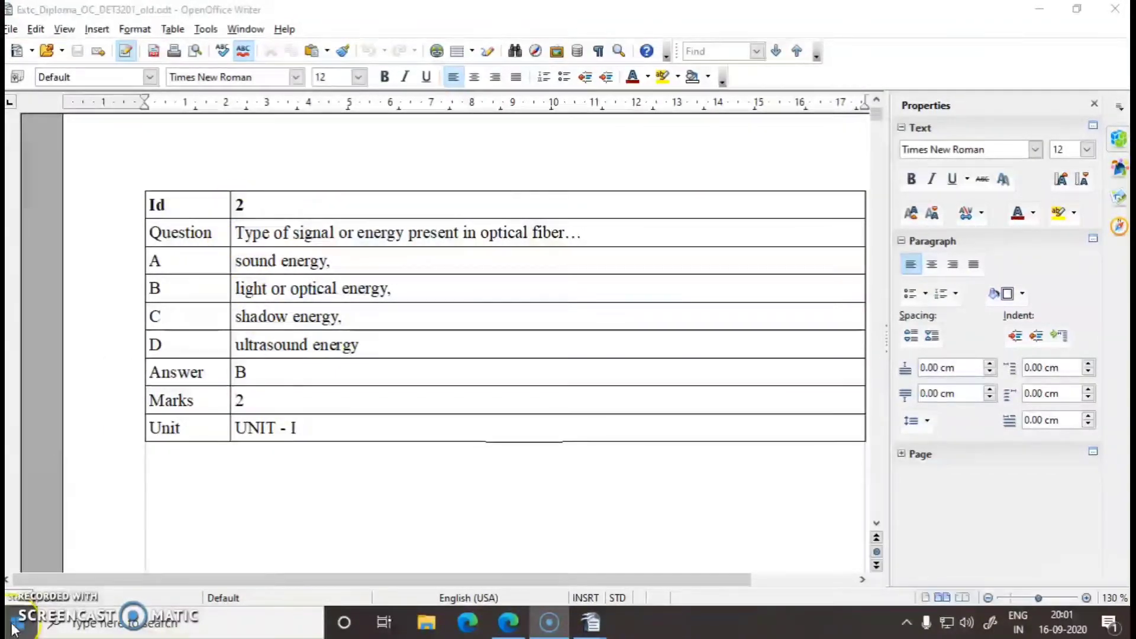
{"action": "left_click", "coordinate": [504, 342]}
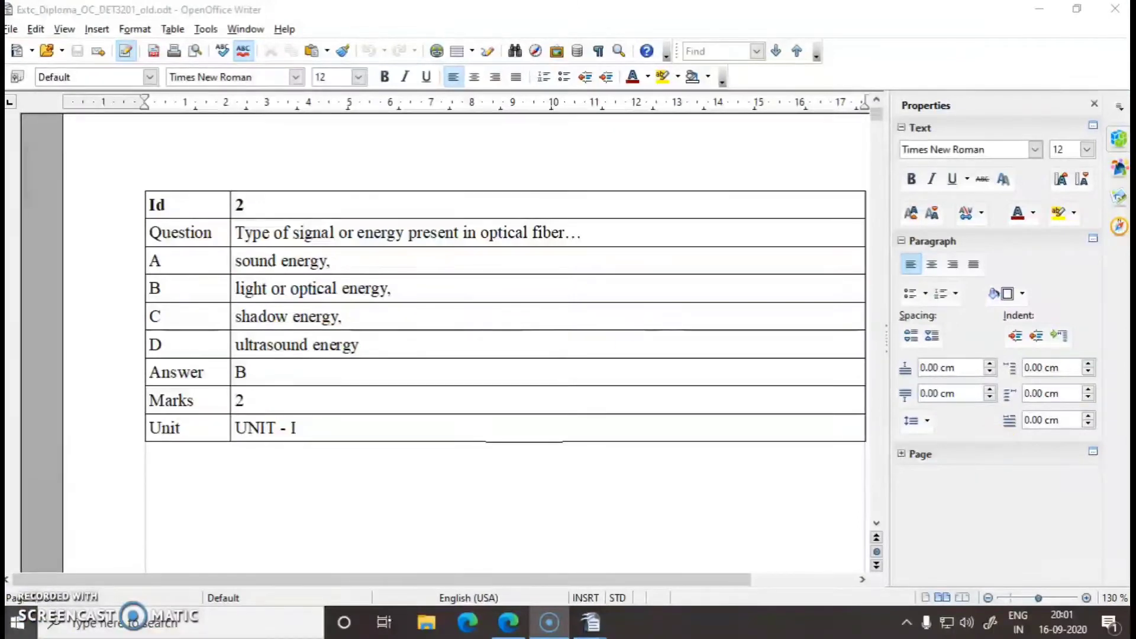
{"action": "left_click", "coordinate": [1102, 619]}
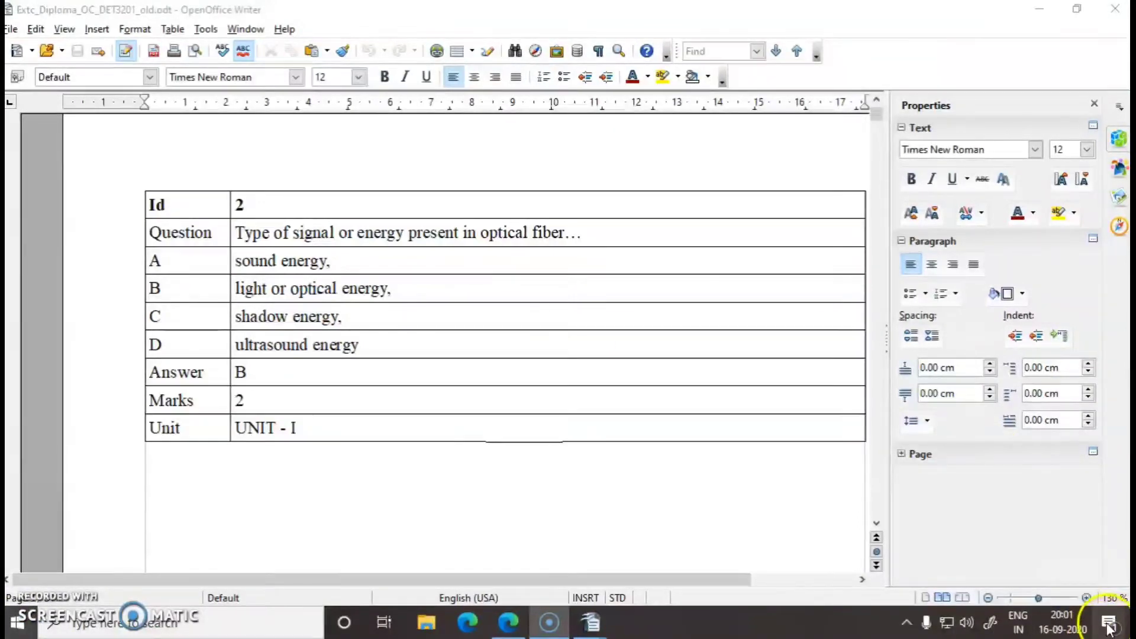
- Start a screen snip from the Action Center's Screen snip tile
{"action": "left_click", "coordinate": [1109, 623]}
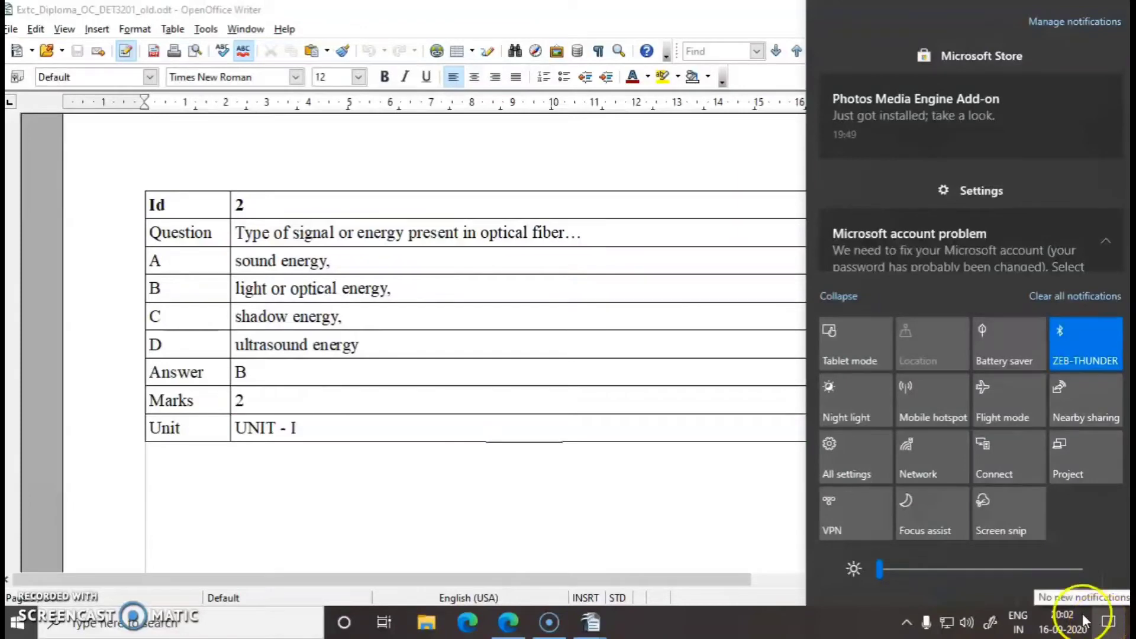
{"action": "left_click", "coordinate": [1013, 530]}
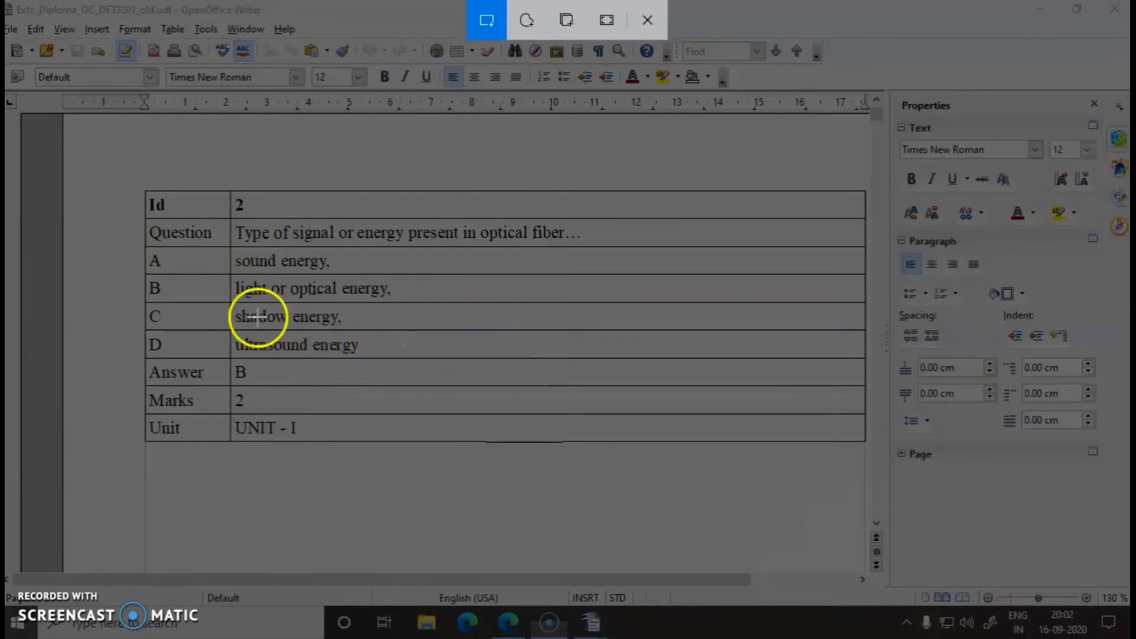
- Box the Id 2 question text about energy in optical fiber to capture it
{"action": "left_click_drag", "start_coordinate": [231, 218], "coordinate": [327, 256]}
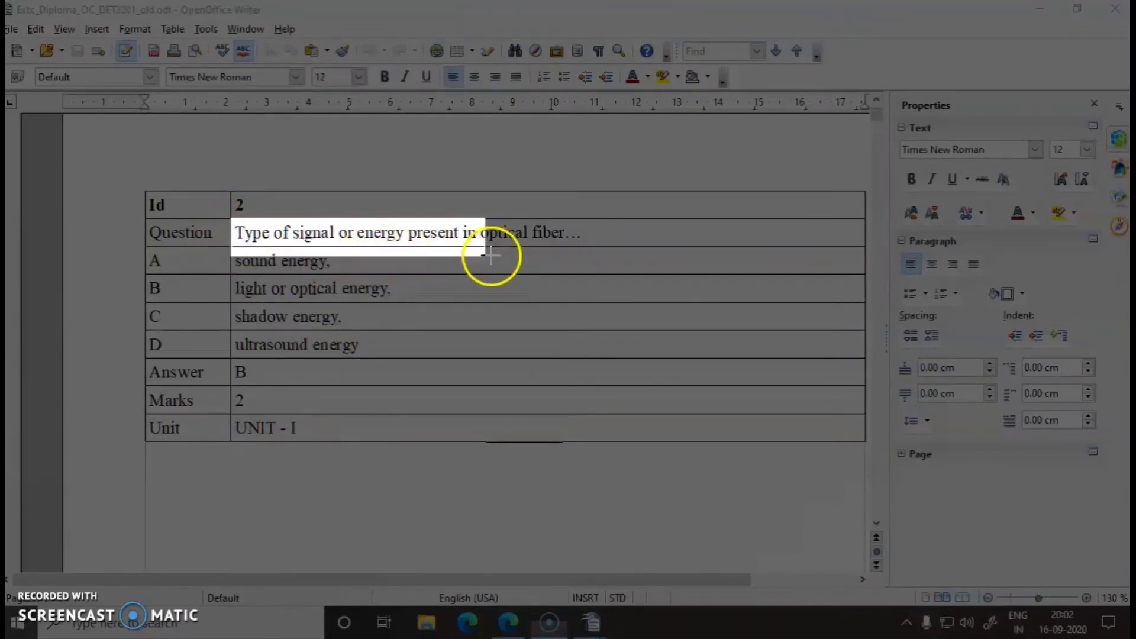
{"action": "left_click_drag", "start_coordinate": [326, 255], "coordinate": [594, 243]}
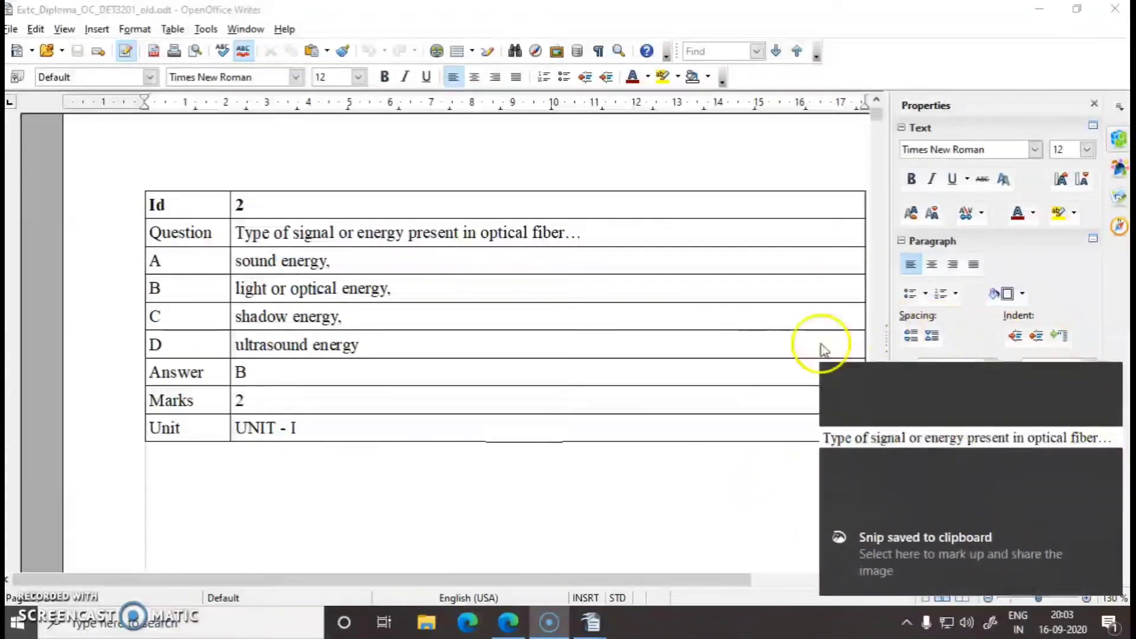
{"action": "mouse_move", "coordinate": [971, 479]}
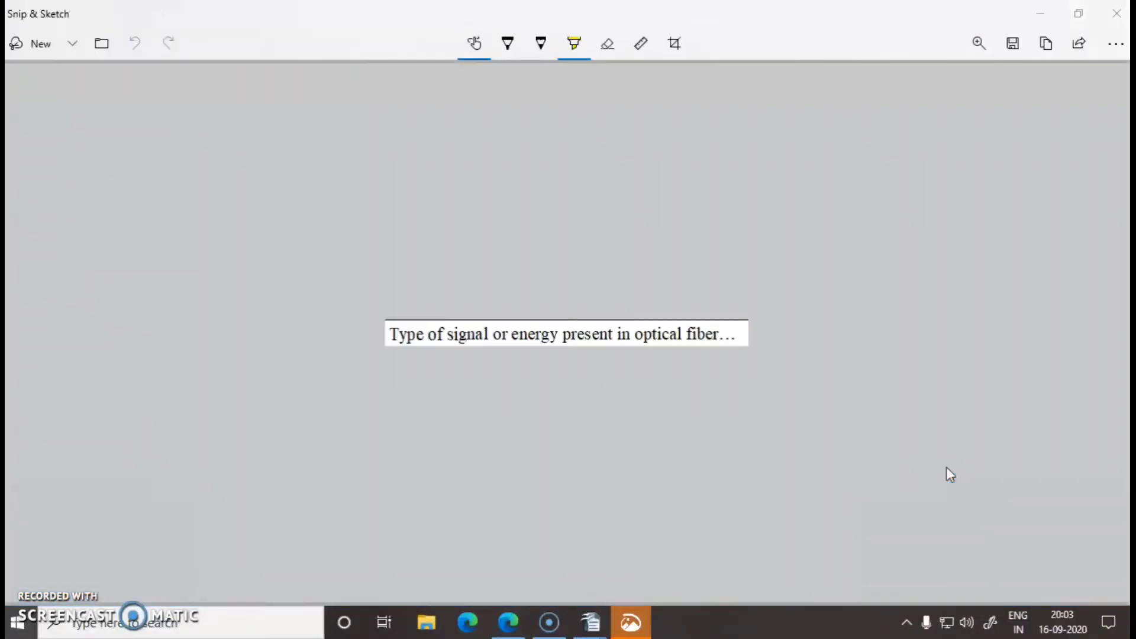
- Open the question snip and save it as 2.jpg in the mockpaper folder
{"action": "left_click", "coordinate": [578, 429]}
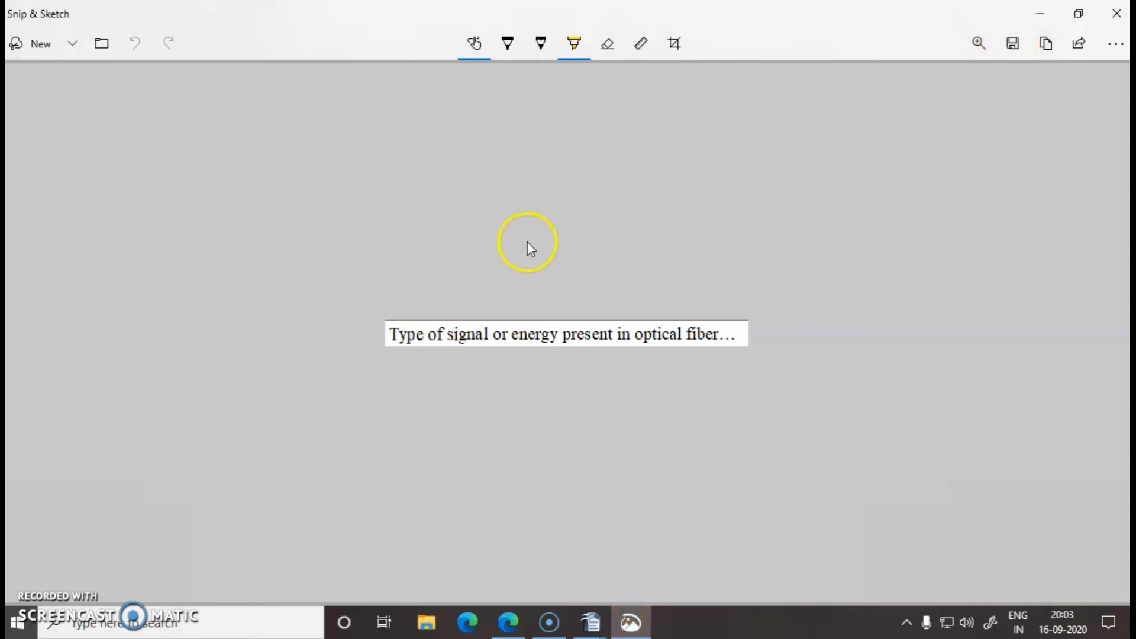
{"action": "left_click", "coordinate": [1015, 43]}
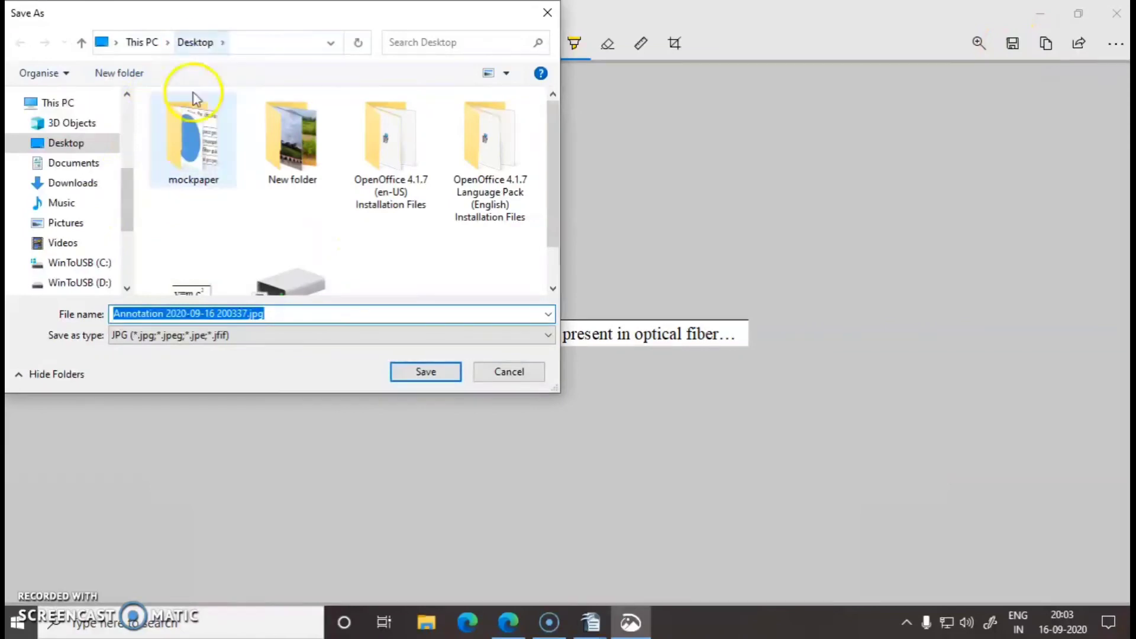
{"action": "double_click", "coordinate": [195, 166]}
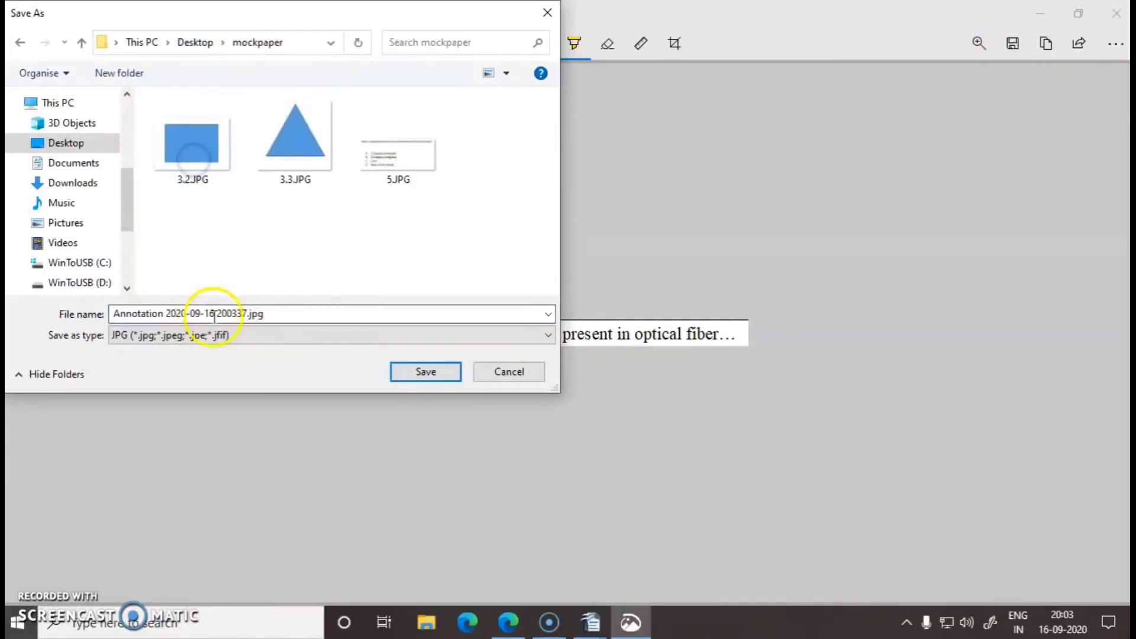
{"action": "left_click", "coordinate": [238, 315]}
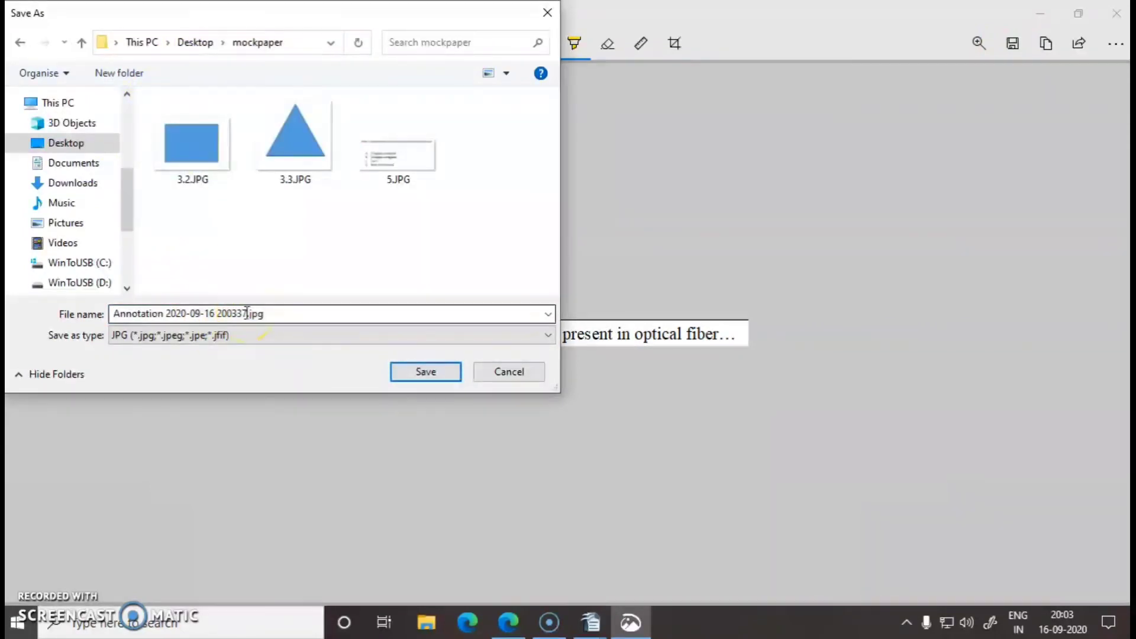
{"action": "double_click", "coordinate": [245, 313]}
{"action": "left_click", "coordinate": [240, 312]}
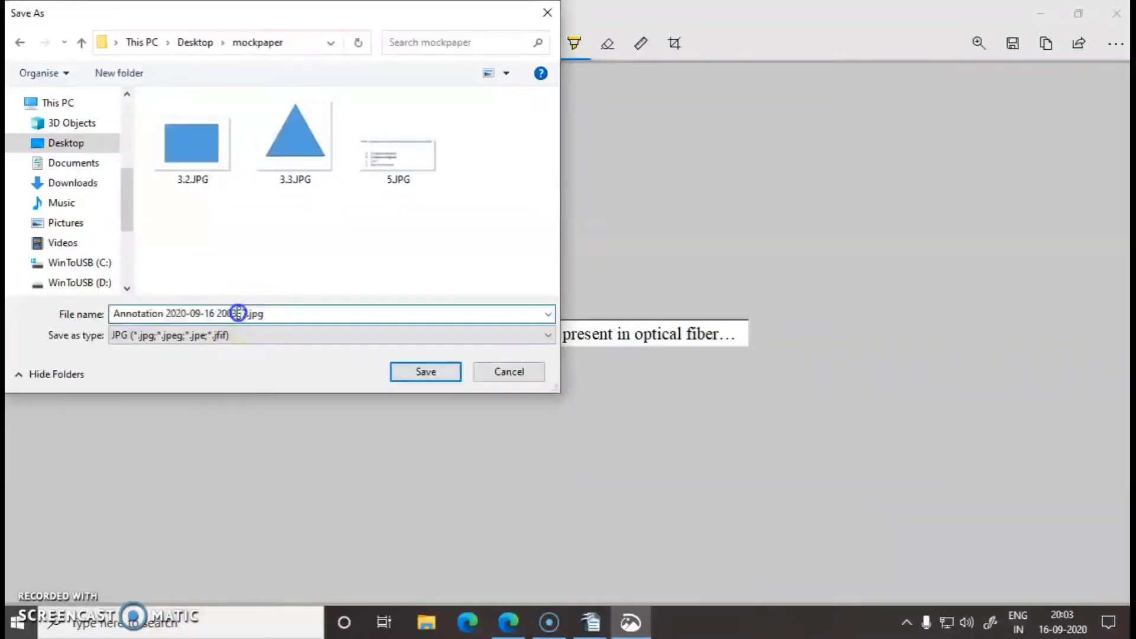
{"action": "left_click_drag", "start_coordinate": [228, 314], "coordinate": [114, 315]}
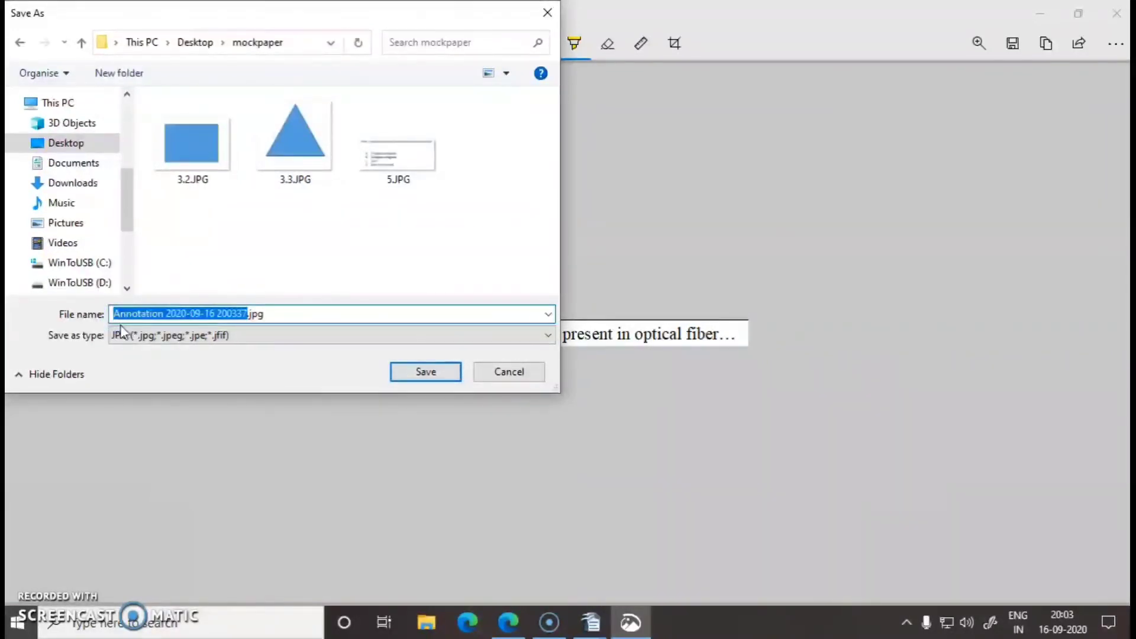
{"action": "type", "text": "2"}
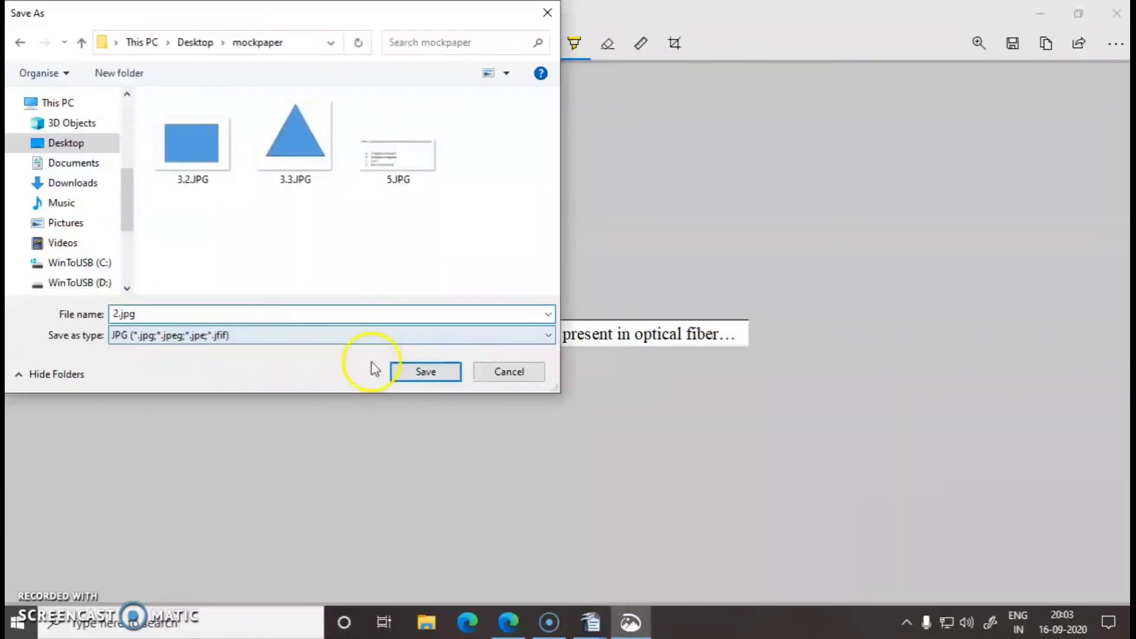
{"action": "left_click", "coordinate": [438, 379]}
{"action": "left_click", "coordinate": [429, 374]}
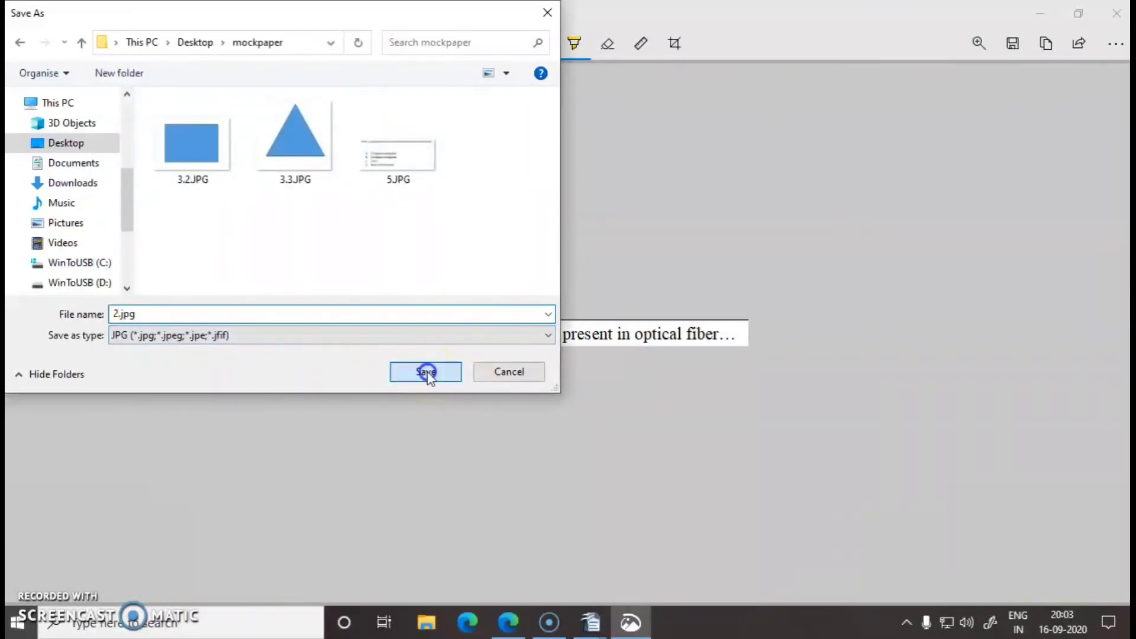